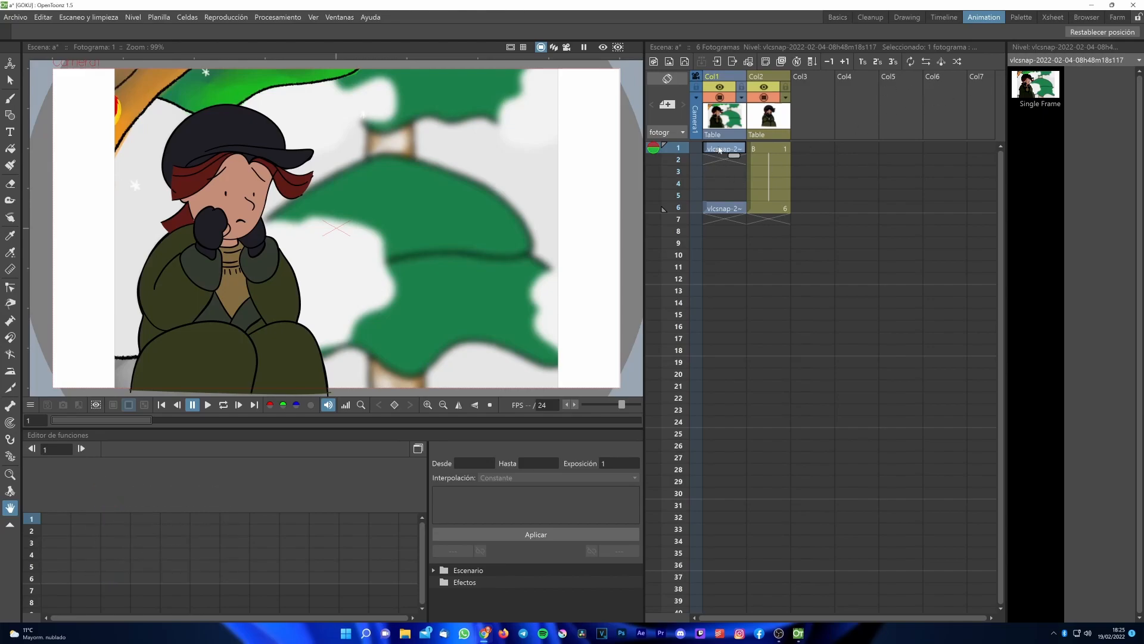
# Step: Select each of the two columns in turn and hide Col1 to inspect the character drawing in Col2 on its own
pyautogui.click(1022, 18)
pyautogui.click(984, 17)
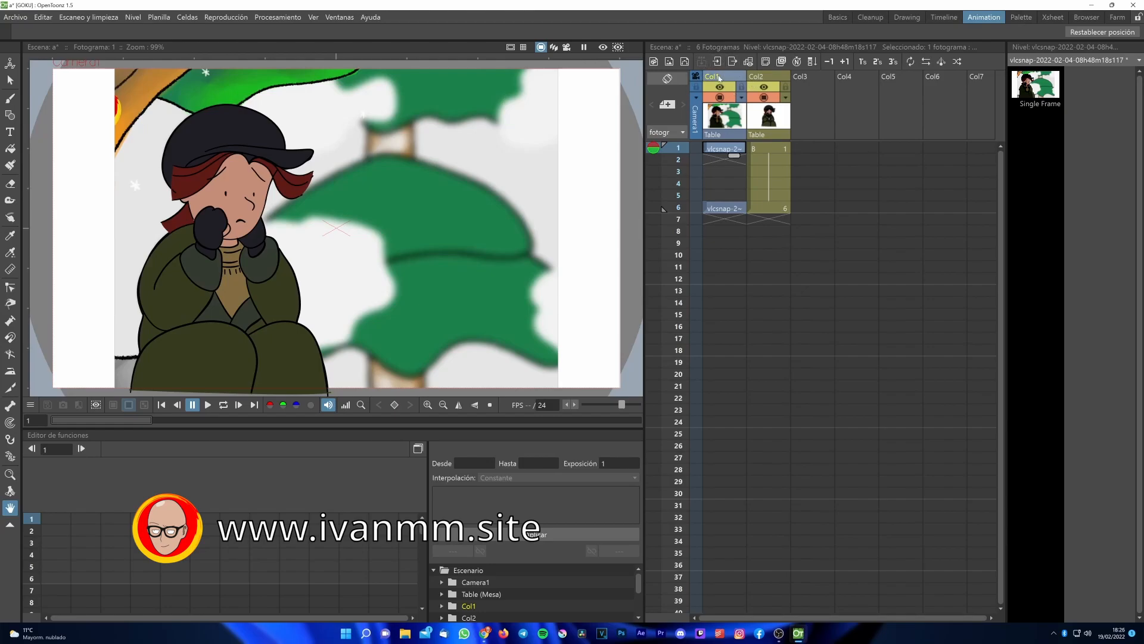
pyautogui.click(729, 78)
pyautogui.click(772, 80)
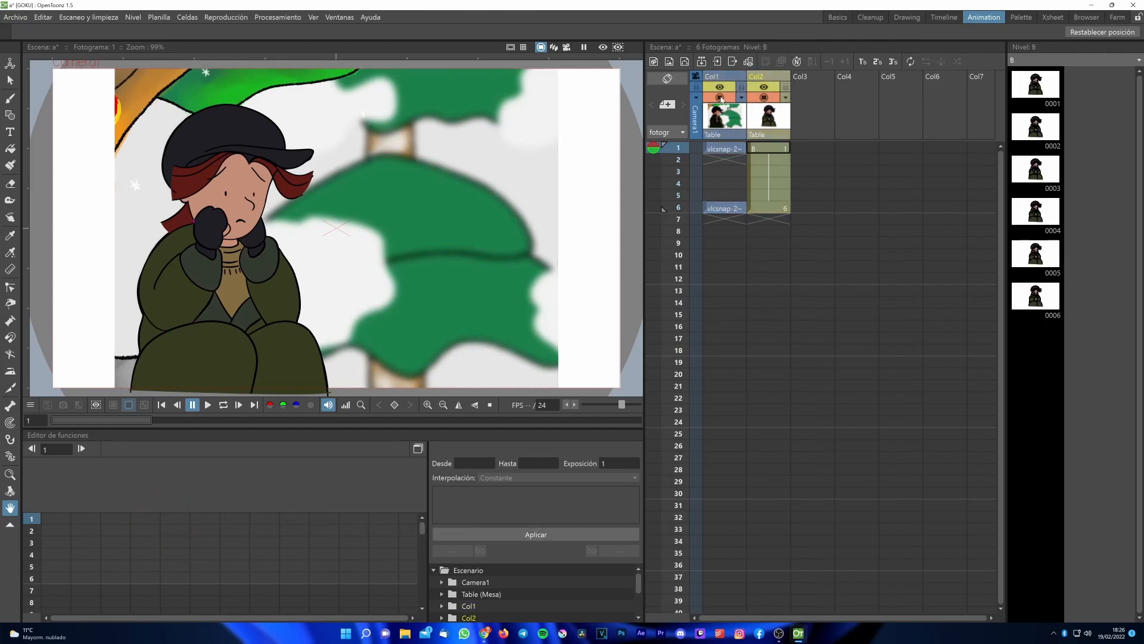
pyautogui.click(721, 98)
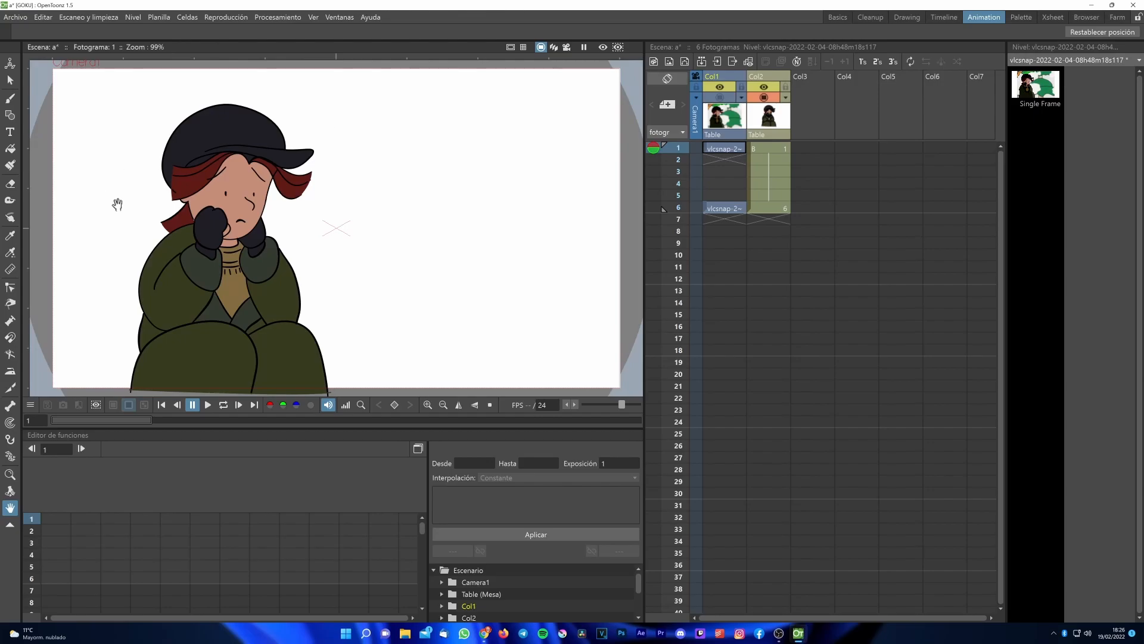
pyautogui.scroll(1, 171, 190)
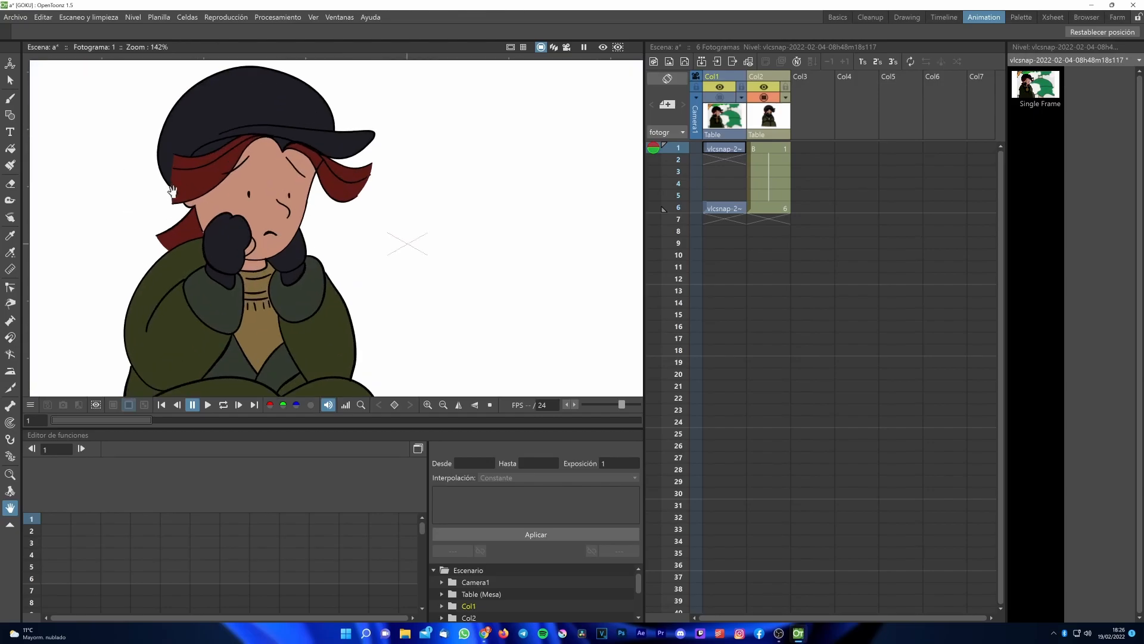
# Step: Hide Col2, show Col1 and examine the palette of Col1's raster level in the Palette workspace
pyautogui.click(760, 98)
pyautogui.click(720, 97)
pyautogui.click(722, 150)
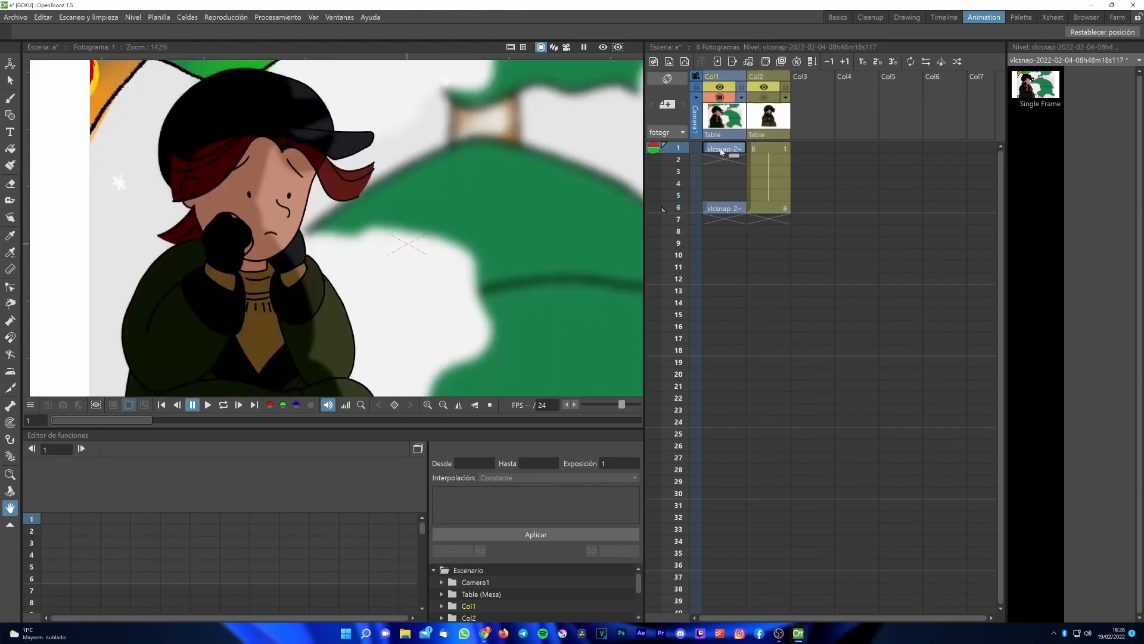
pyautogui.click(721, 97)
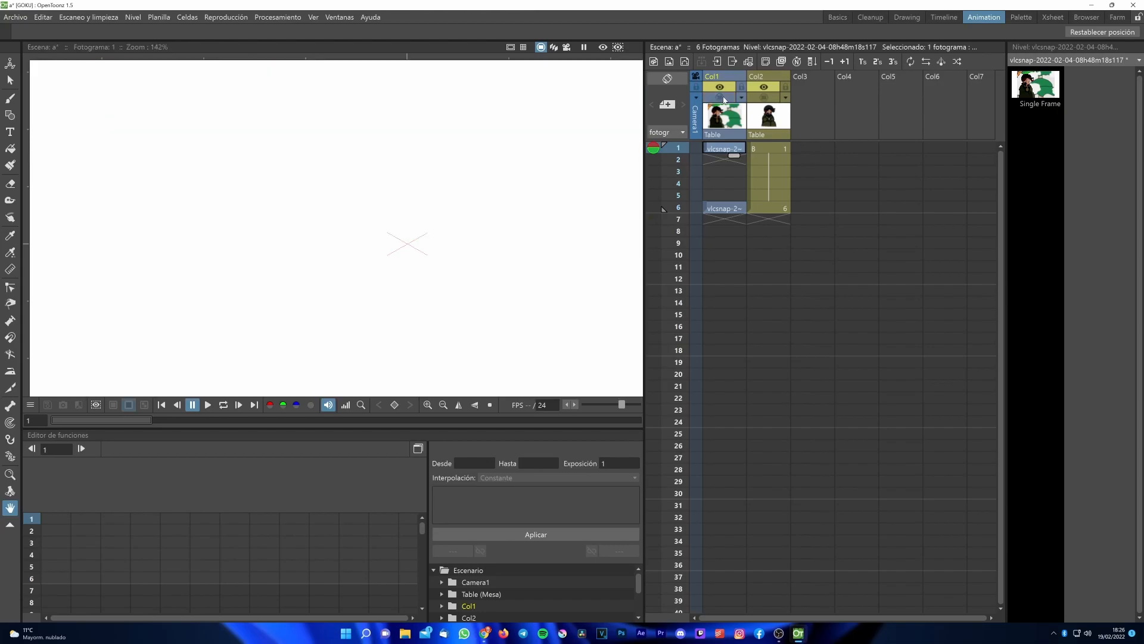
pyautogui.click(721, 97)
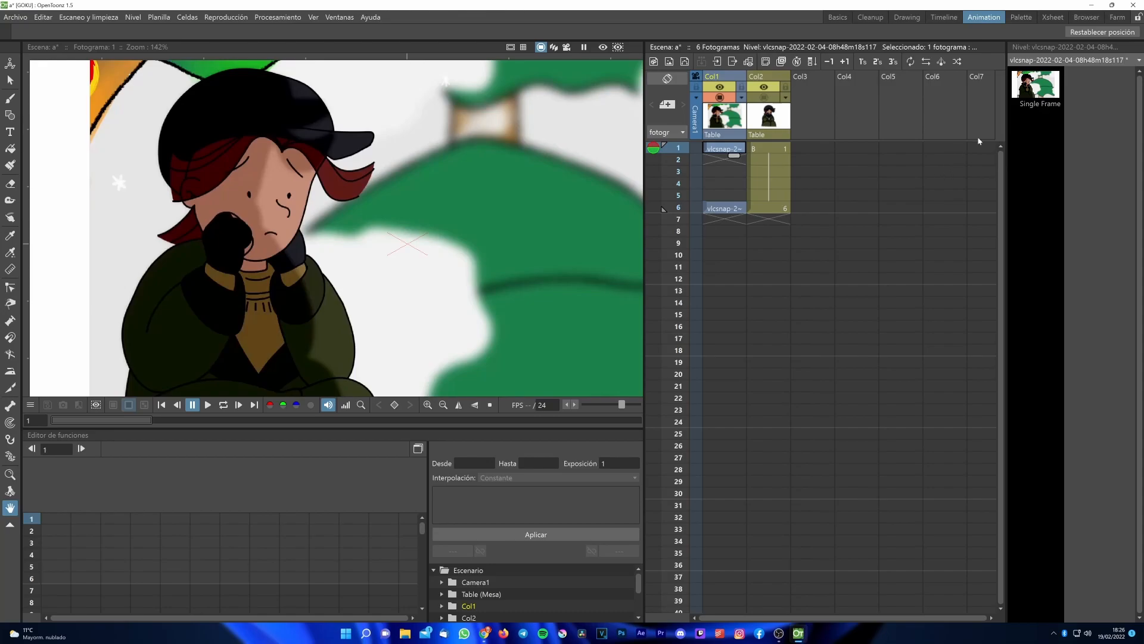
pyautogui.click(1021, 17)
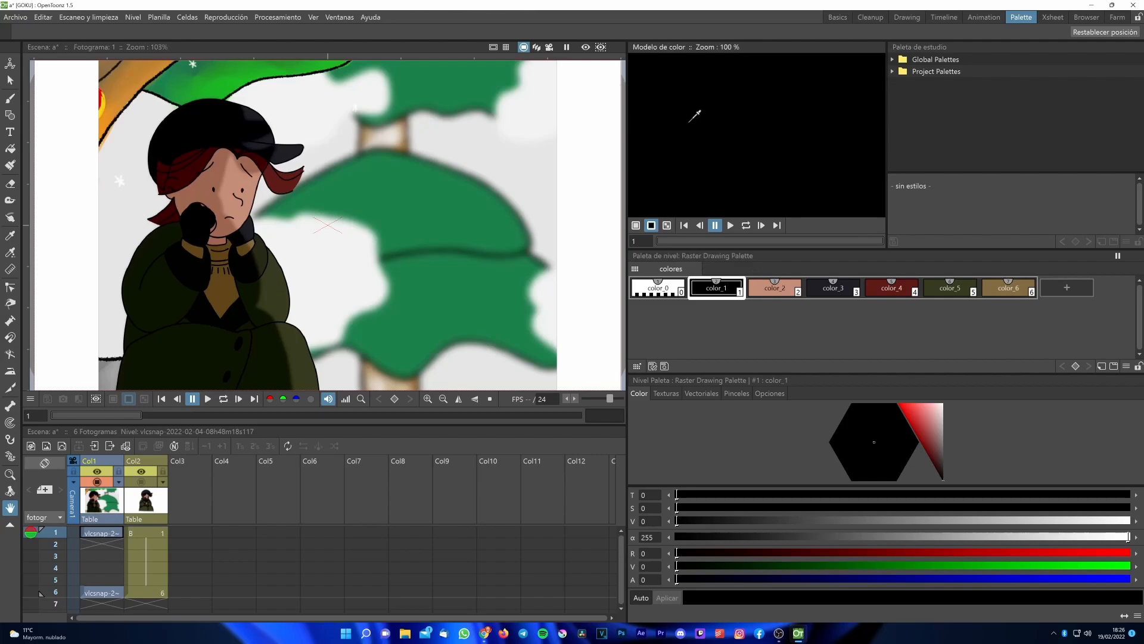
pyautogui.click(984, 17)
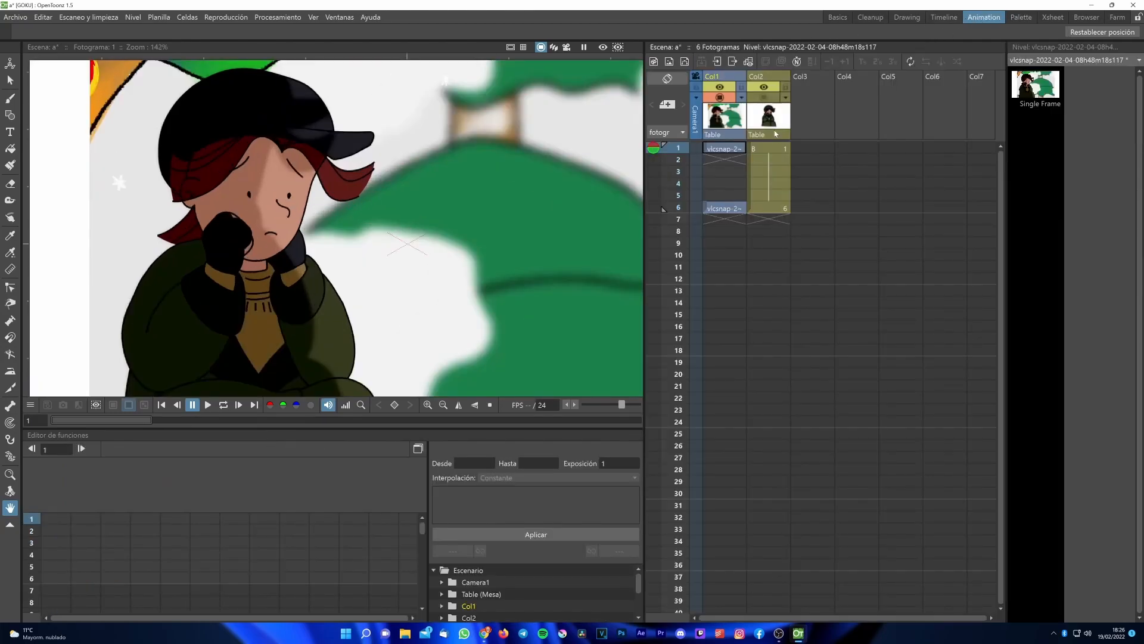
# Step: Make Col2 visible again and examine the palette of its level B from frame 1 in the Palette workspace
pyautogui.click(772, 150)
pyautogui.click(764, 97)
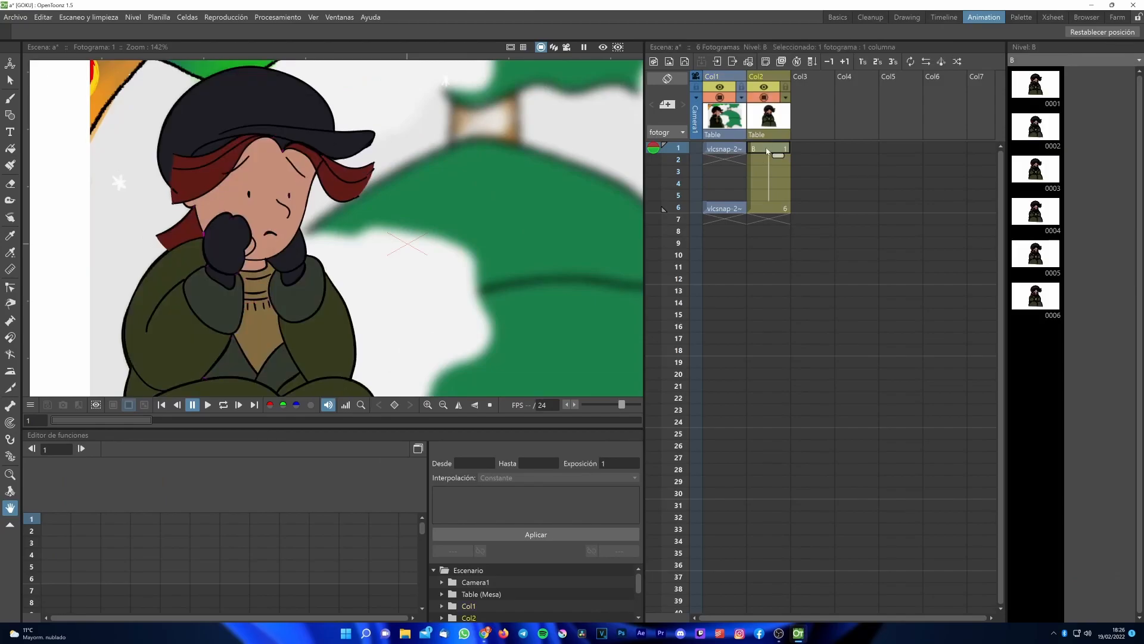
pyautogui.click(1024, 17)
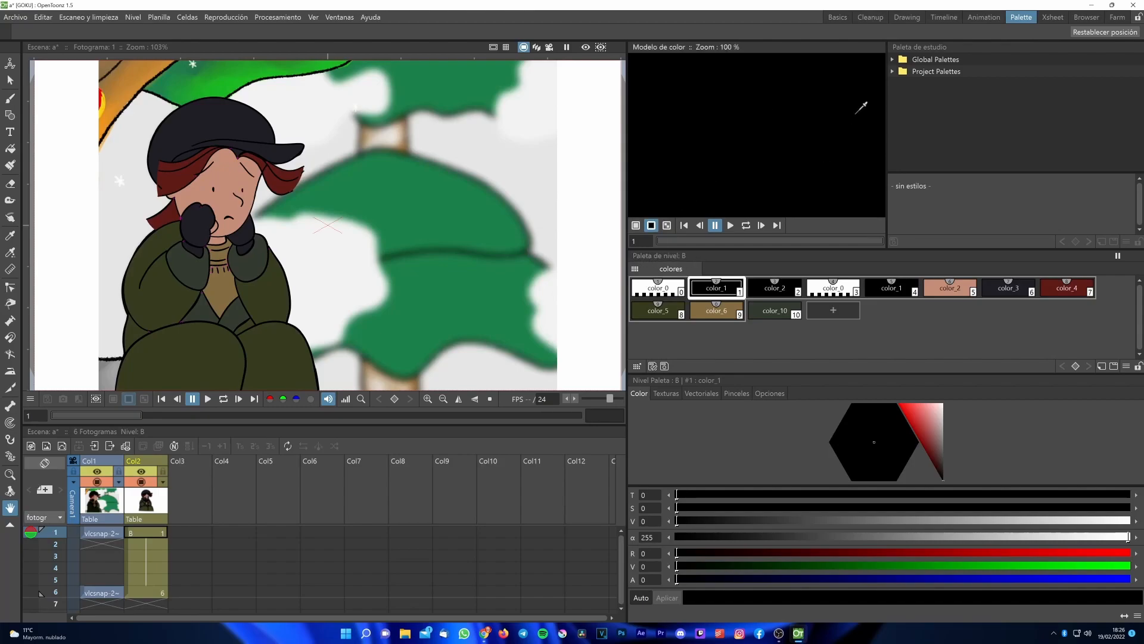
pyautogui.click(984, 17)
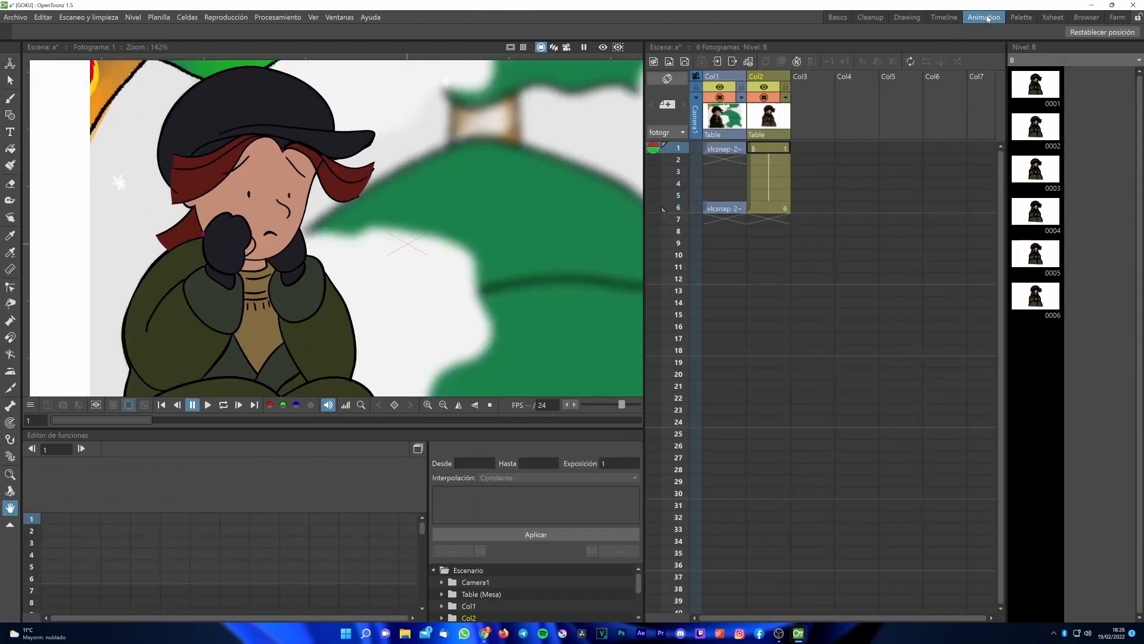
pyautogui.click(760, 151)
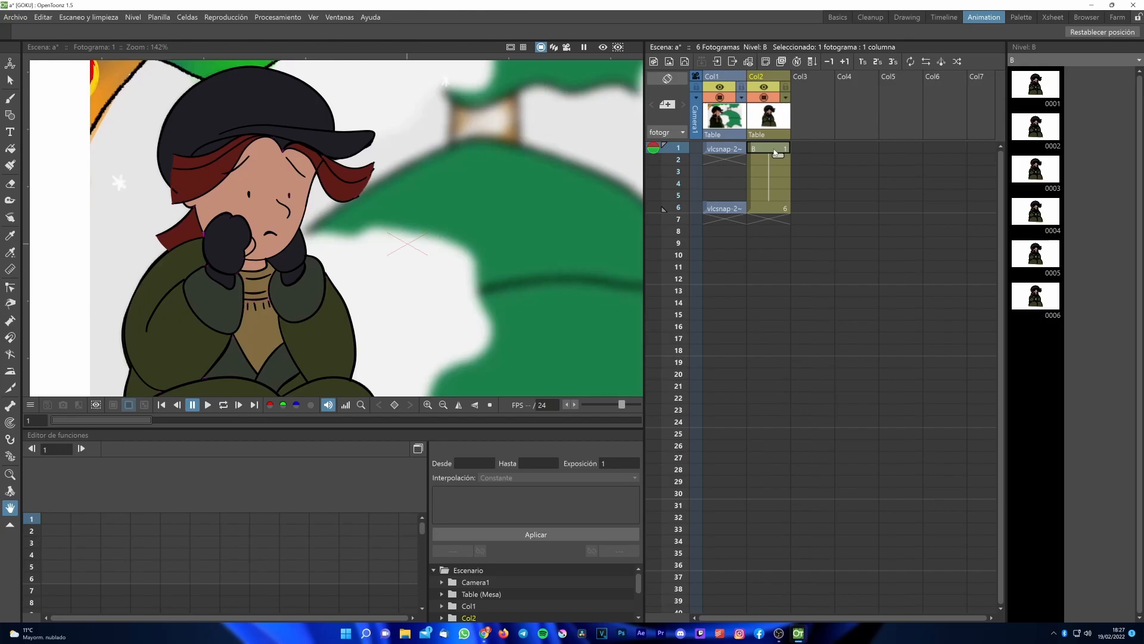
# Step: On frame 7 of Col2, draw a descending zigzag across the canvas with the Brush using palette style color_3
pyautogui.click(769, 219)
pyautogui.press('b')
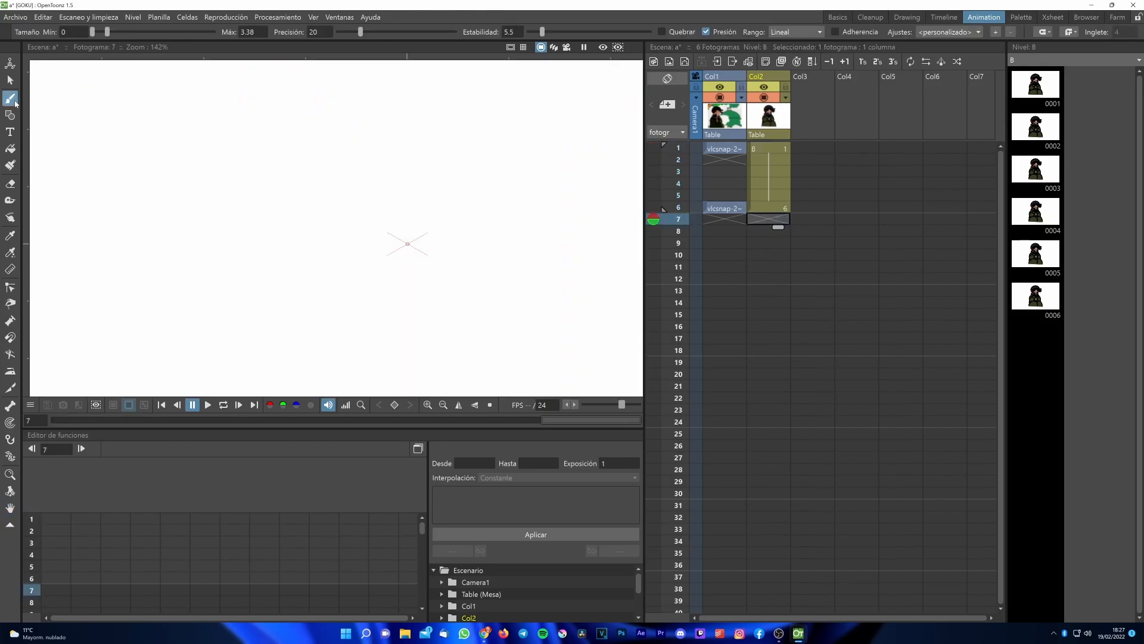
pyautogui.click(1021, 16)
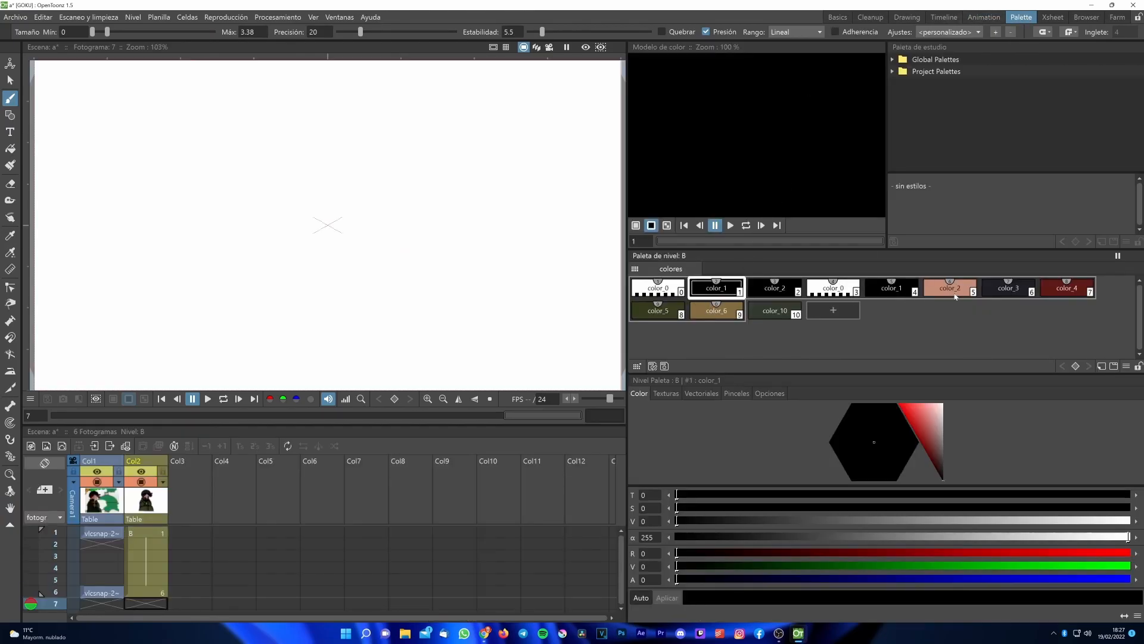
pyautogui.click(1008, 288)
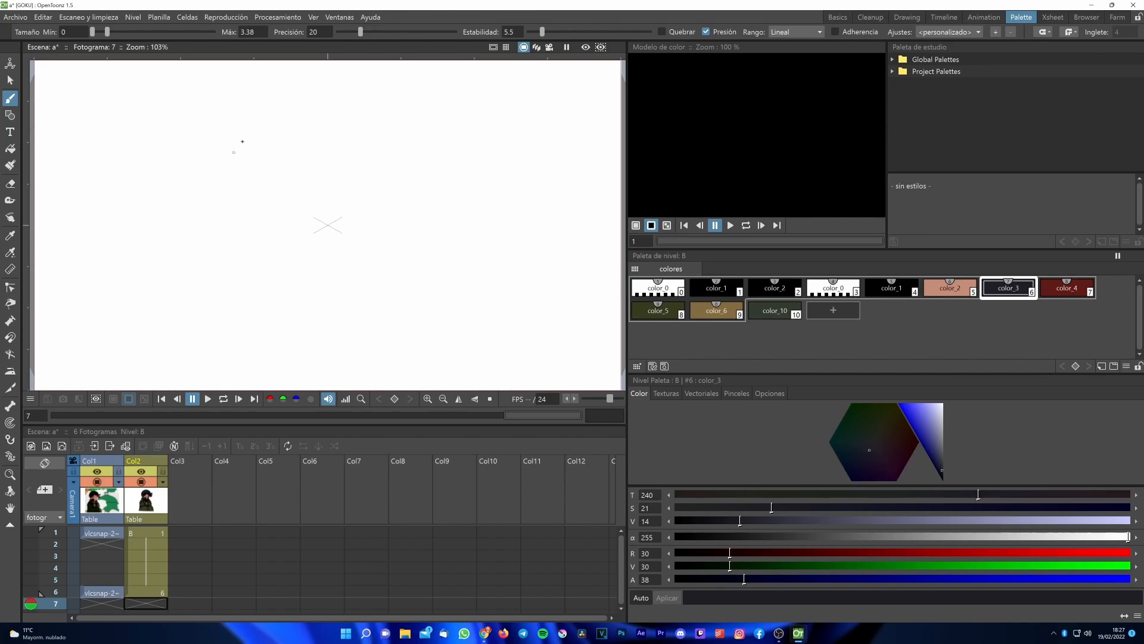
pyautogui.moveTo(96, 151)
pyautogui.mouseDown()
pyautogui.moveTo(241, 165)
pyautogui.moveTo(304, 211)
pyautogui.moveTo(351, 283)
pyautogui.moveTo(444, 332)
pyautogui.moveTo(516, 337)
pyautogui.mouseUp()
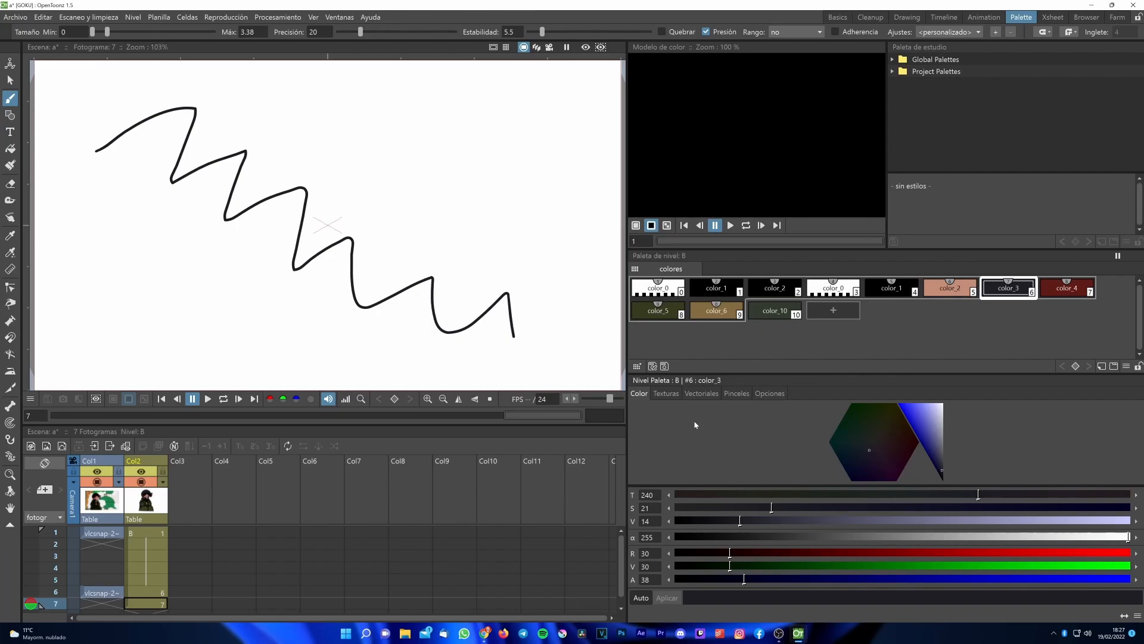
# Step: Change style color_3 of level B to bright green by setting its red value to 0 and its green value to 255
pyautogui.doubleClick(987, 294)
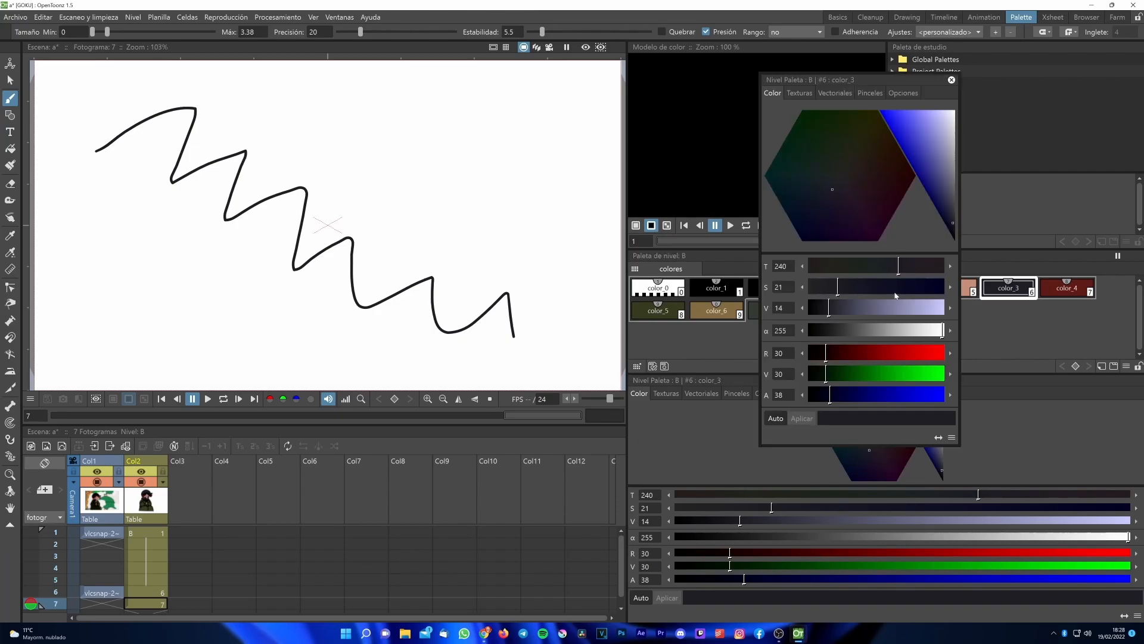
pyautogui.moveTo(825, 353)
pyautogui.mouseDown()
pyautogui.moveTo(935, 355)
pyautogui.moveTo(758, 372)
pyautogui.moveTo(983, 378)
pyautogui.moveTo(800, 373)
pyautogui.mouseUp()
pyautogui.click(951, 80)
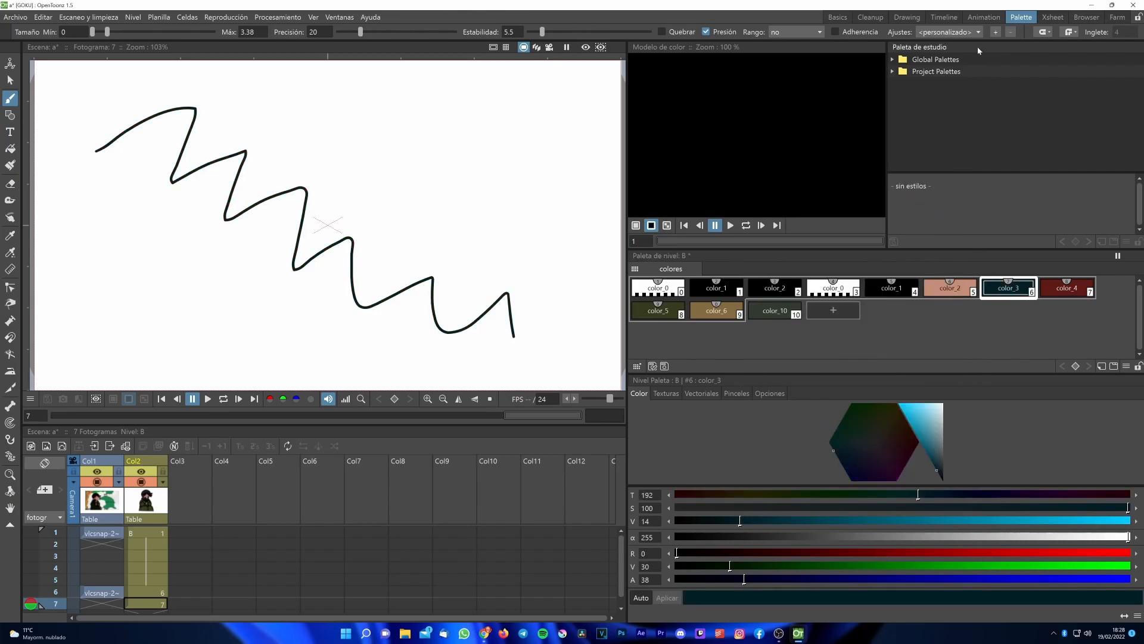
pyautogui.doubleClick(987, 294)
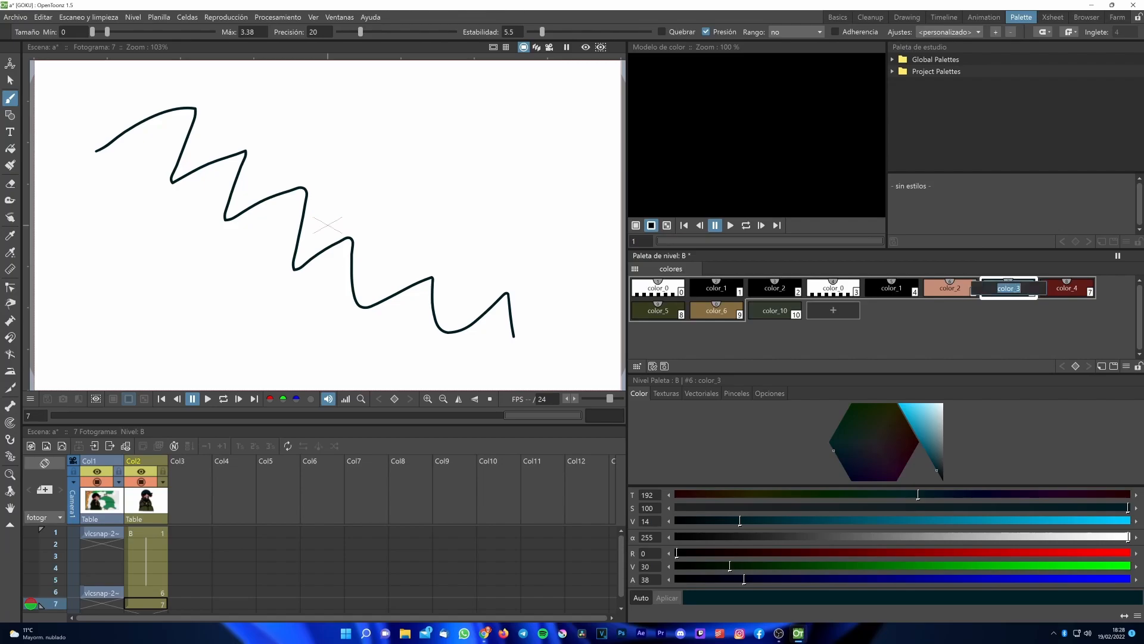
pyautogui.click(986, 301)
pyautogui.doubleClick(986, 297)
pyautogui.moveTo(851, 374); pyautogui.dragTo(949, 375)
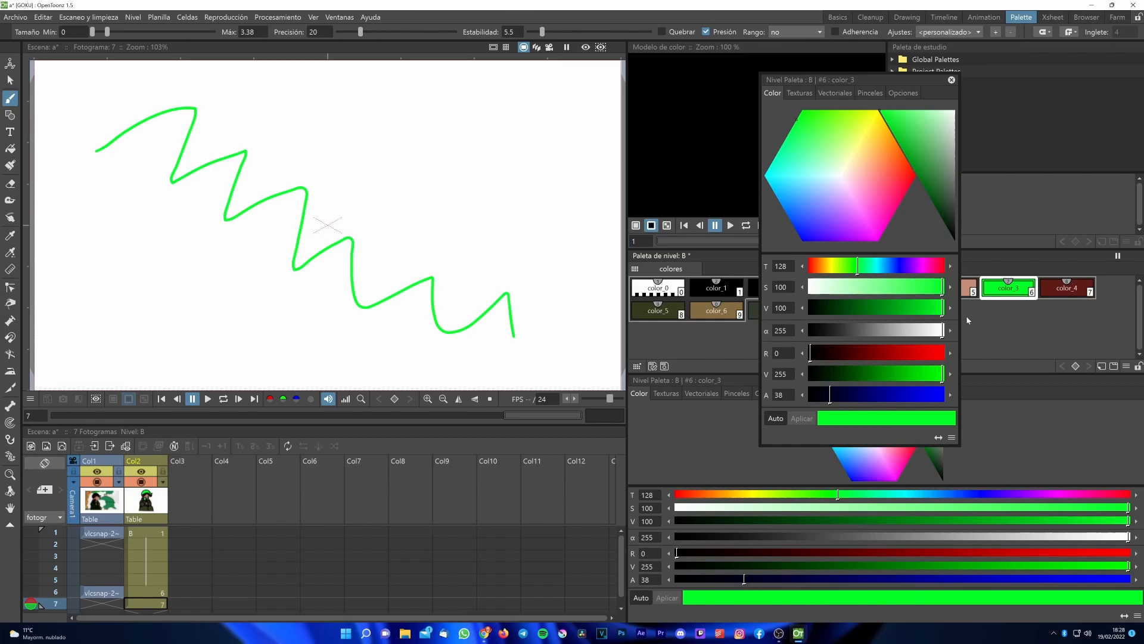
pyautogui.click(952, 80)
# Step: Show frame 1 of Col2 in the Basics workspace and recolour style color_2 to green with RGB 35, 196, 43
pyautogui.click(974, 19)
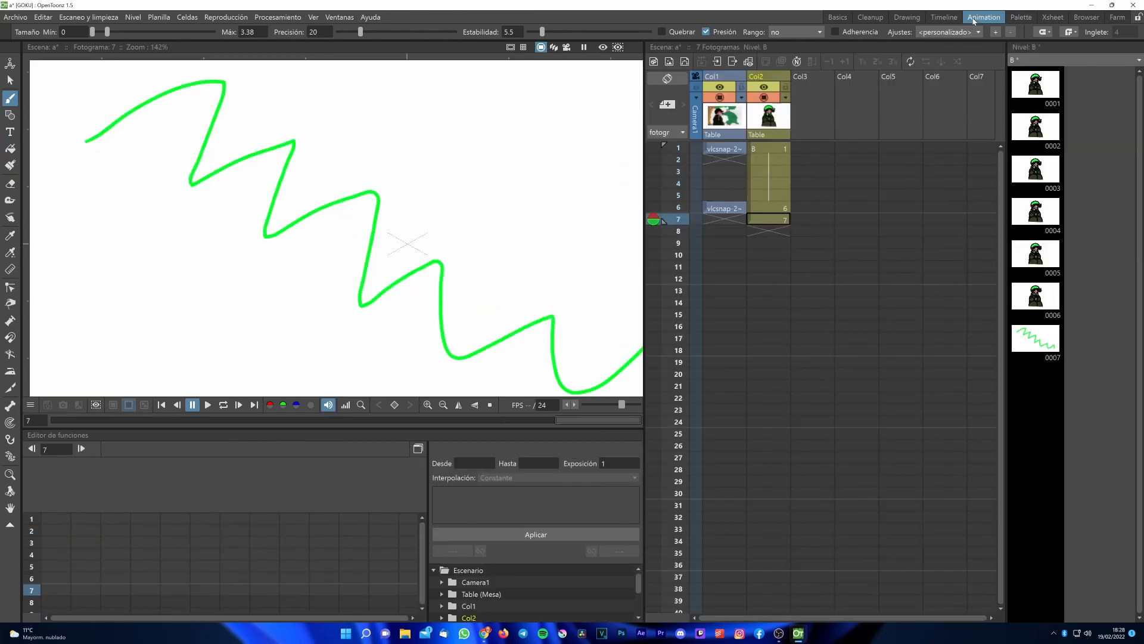
pyautogui.click(776, 149)
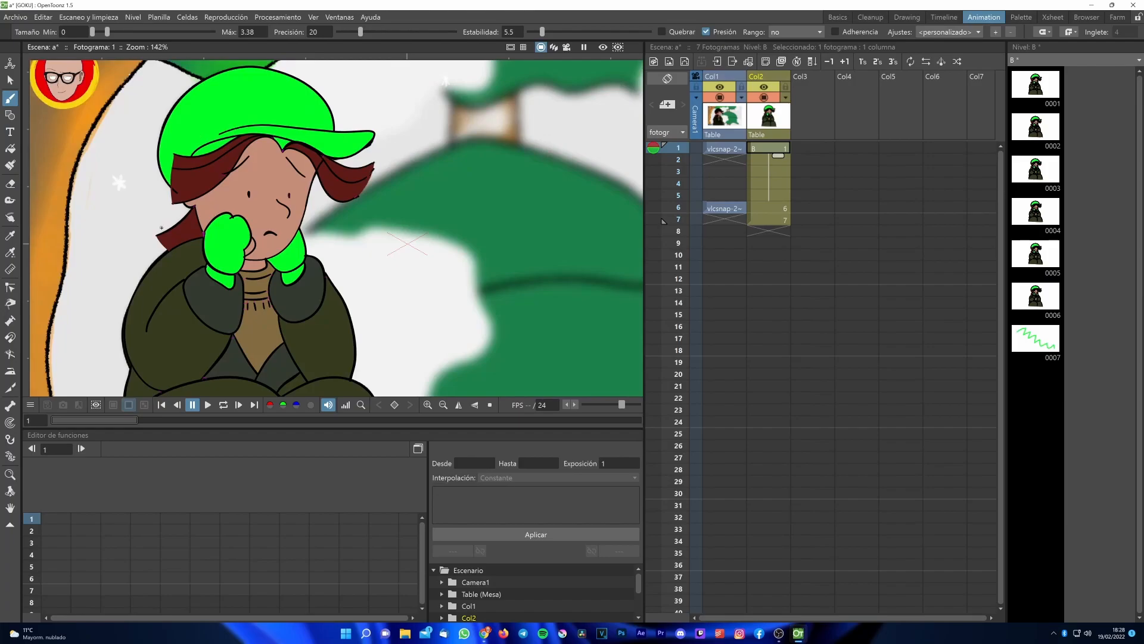
pyautogui.click(837, 18)
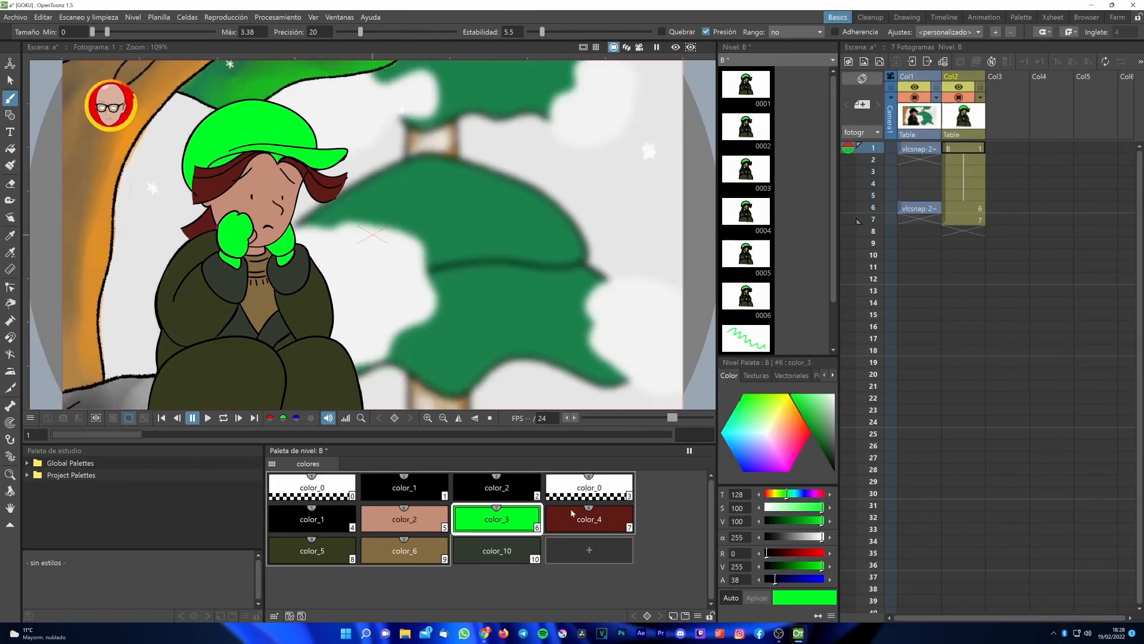
pyautogui.click(410, 527)
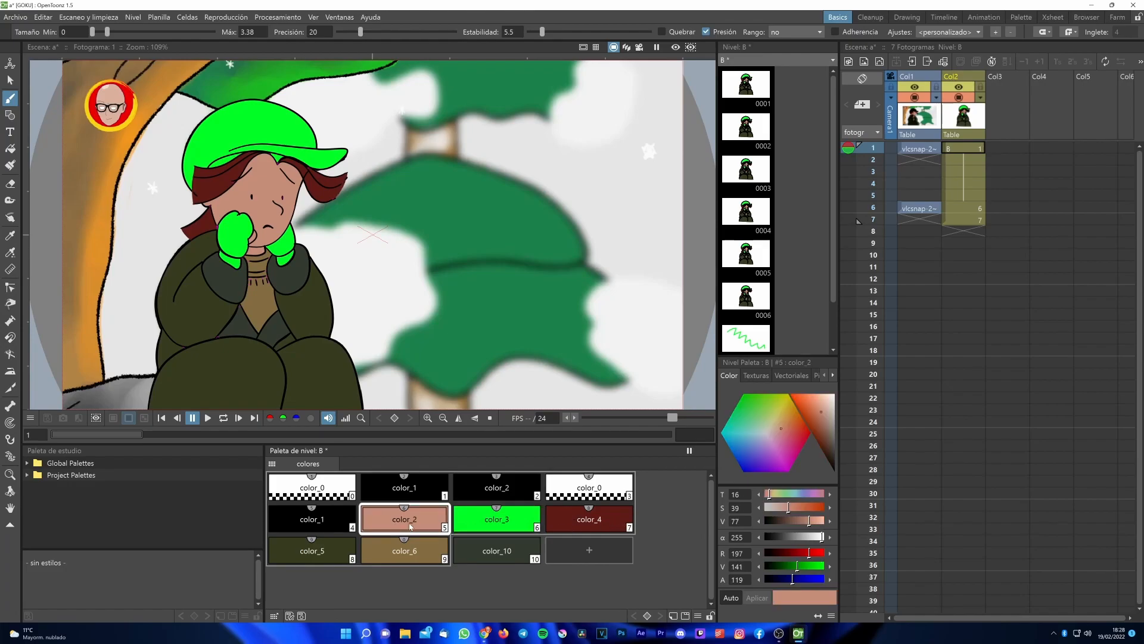
pyautogui.moveTo(779, 419); pyautogui.dragTo(748, 406)
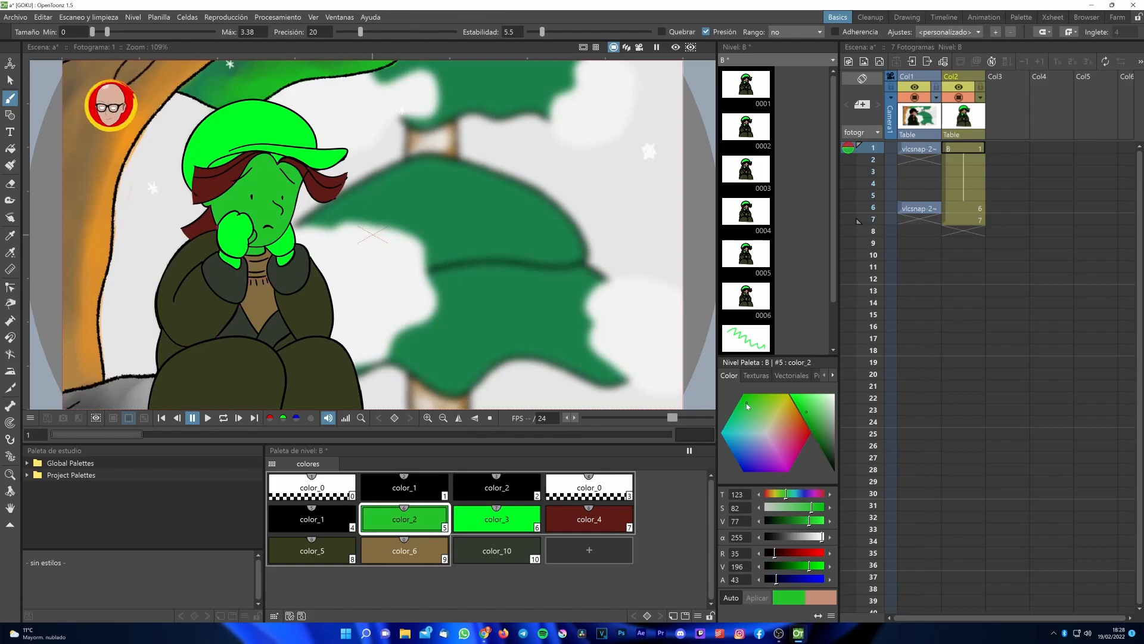
# Step: Display the styles of level B's palette as small thumbnails, followed by medium thumbnails
pyautogui.click(404, 488)
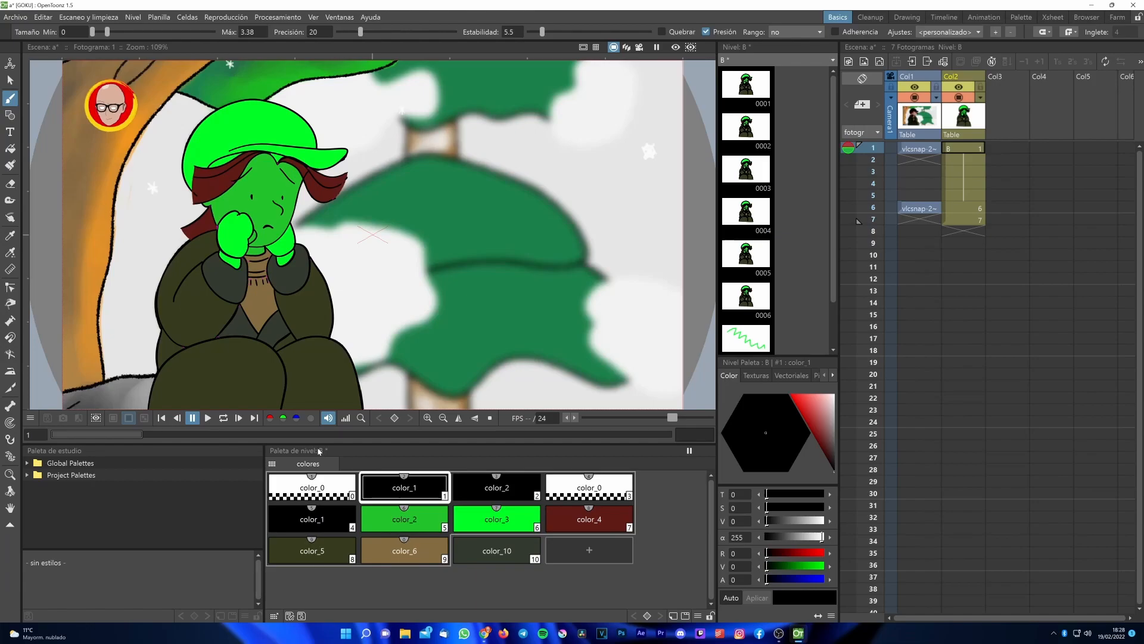
pyautogui.click(313, 551)
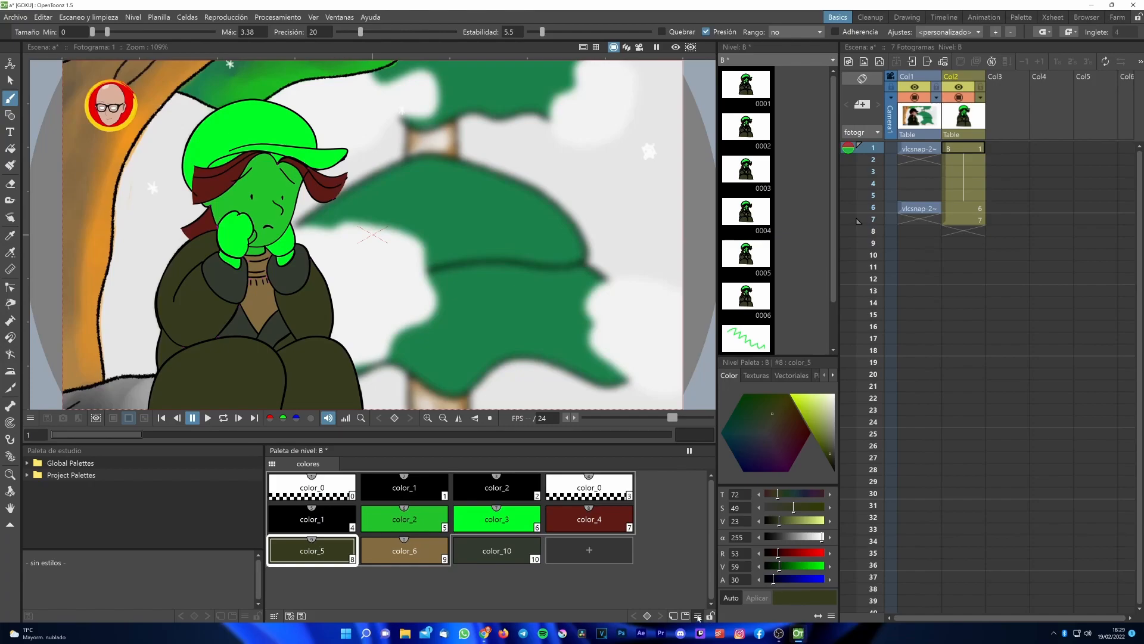
pyautogui.click(698, 616)
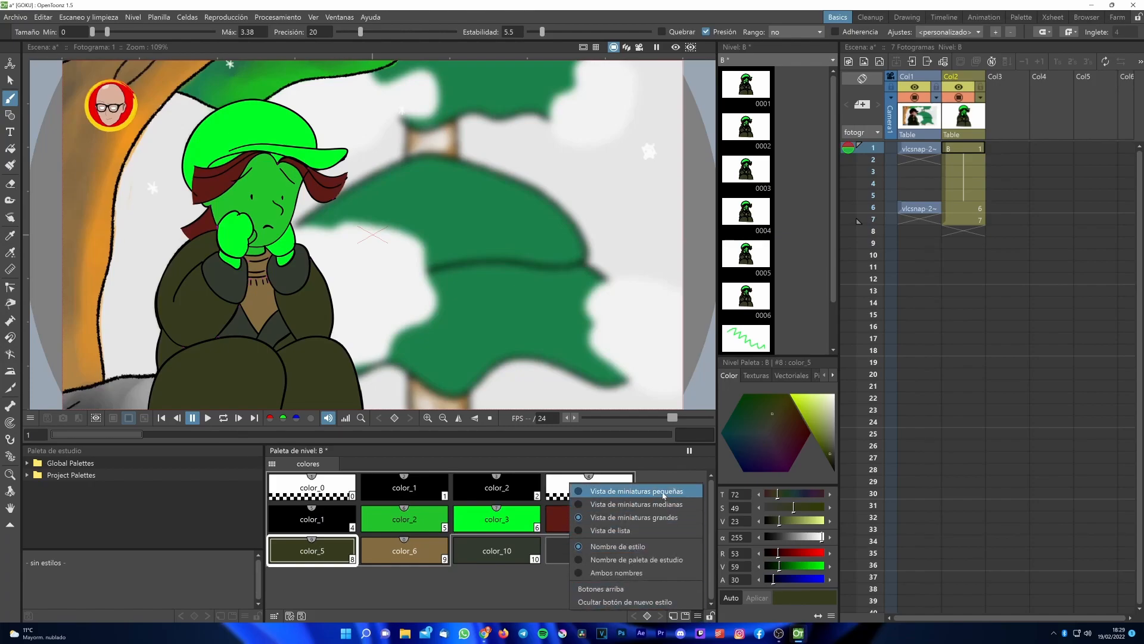
pyautogui.click(596, 491)
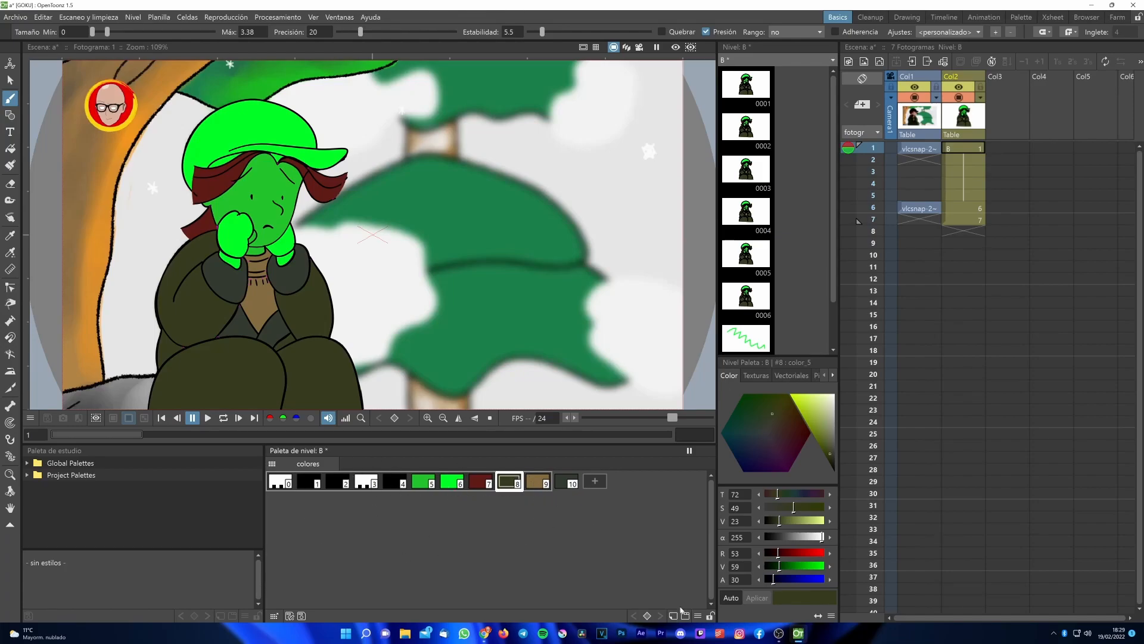
pyautogui.click(698, 616)
pyautogui.click(629, 507)
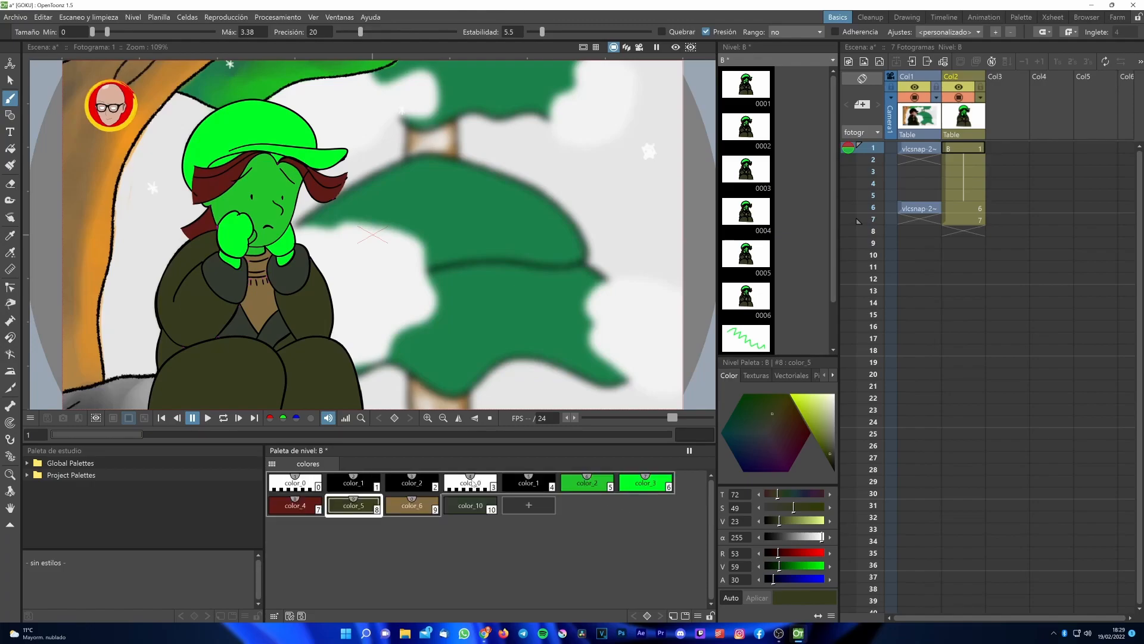
# Step: Select style color_10, display the level palette as large thumbnails and try the list view
pyautogui.click(458, 507)
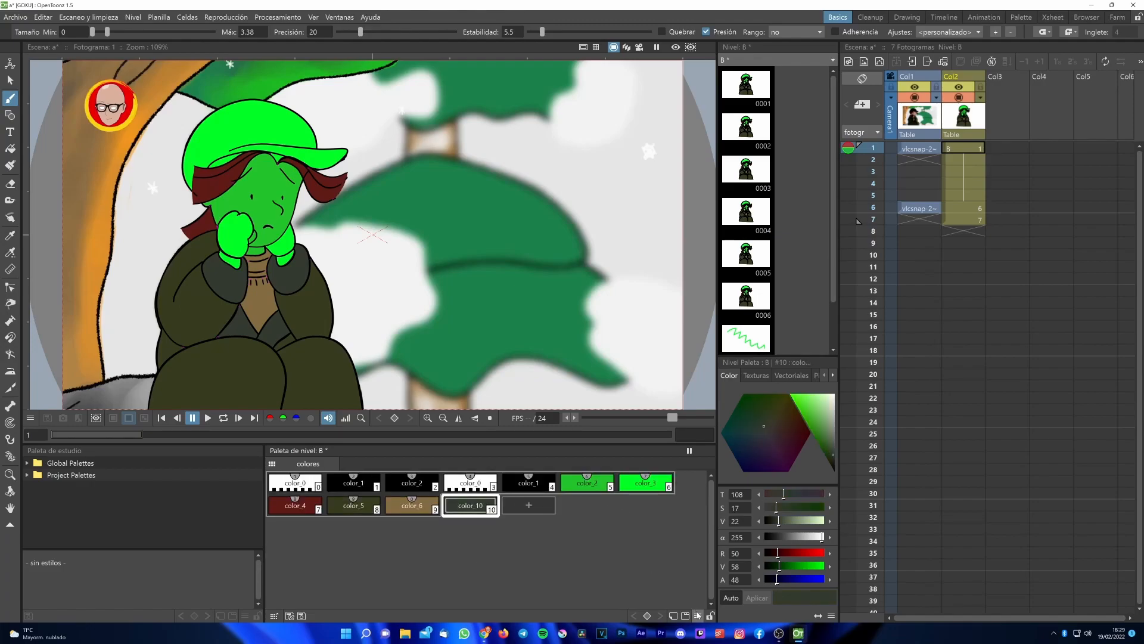
pyautogui.click(697, 616)
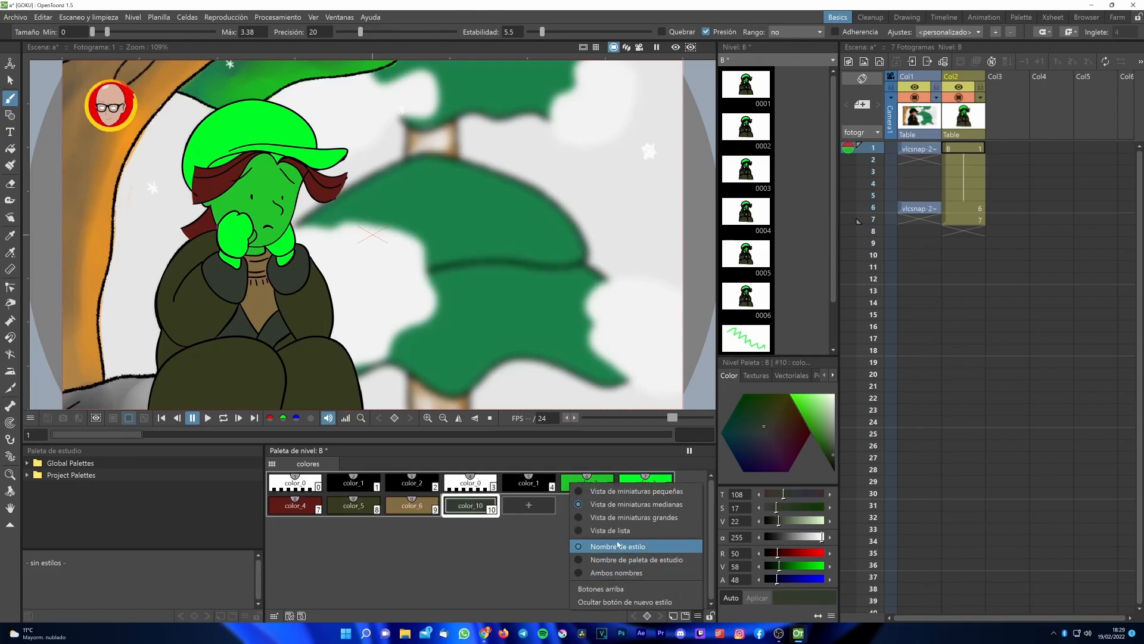
pyautogui.click(620, 518)
pyautogui.click(698, 616)
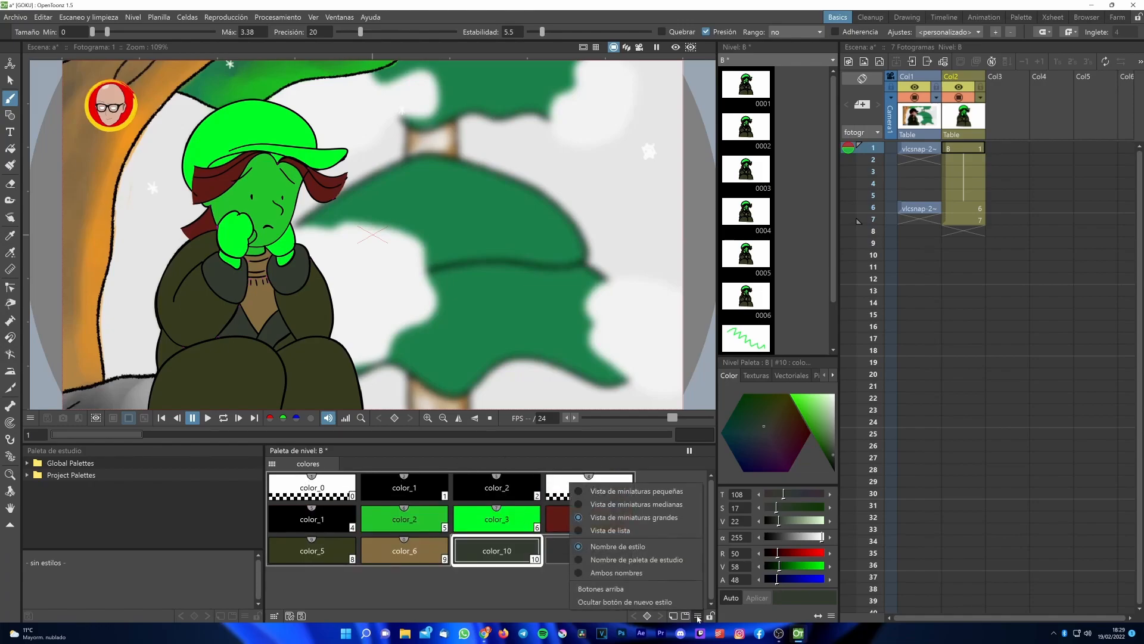
pyautogui.click(609, 530)
pyautogui.scroll(-2, 327, 514)
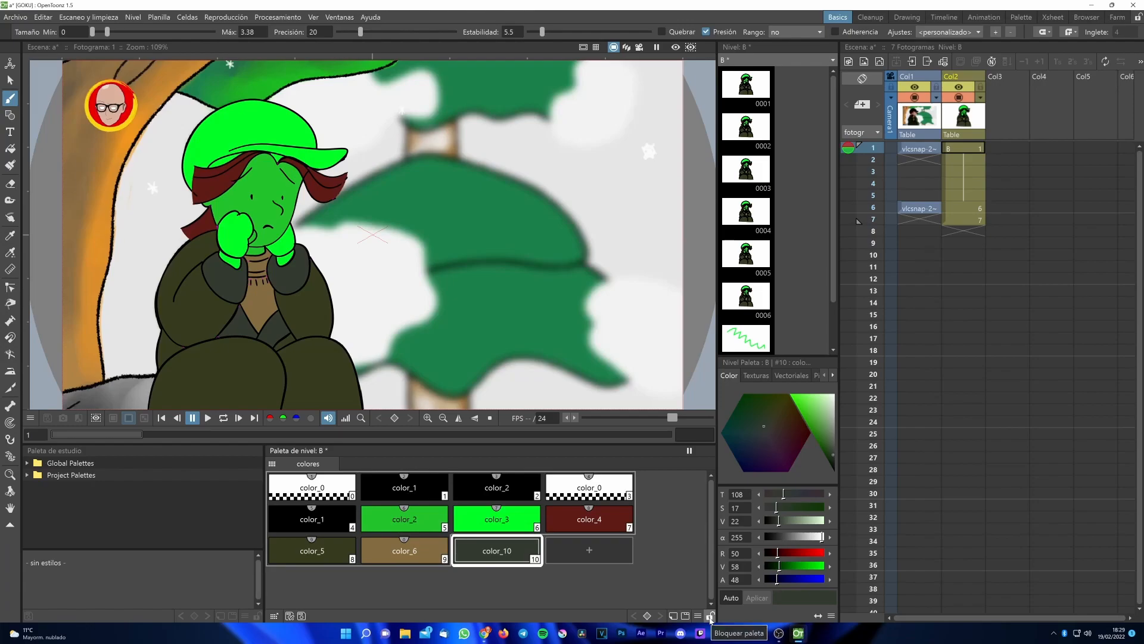
# Step: Toggle the lock on level B's palette and move style color_4 ahead of color_3
pyautogui.click(710, 616)
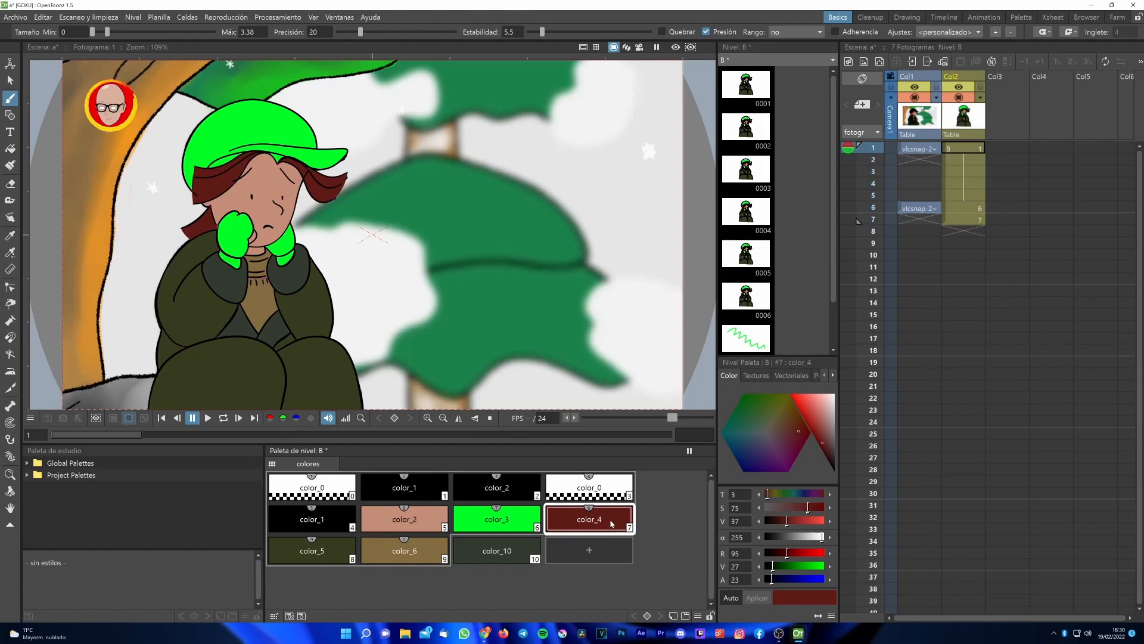
pyautogui.moveTo(603, 523); pyautogui.dragTo(495, 522)
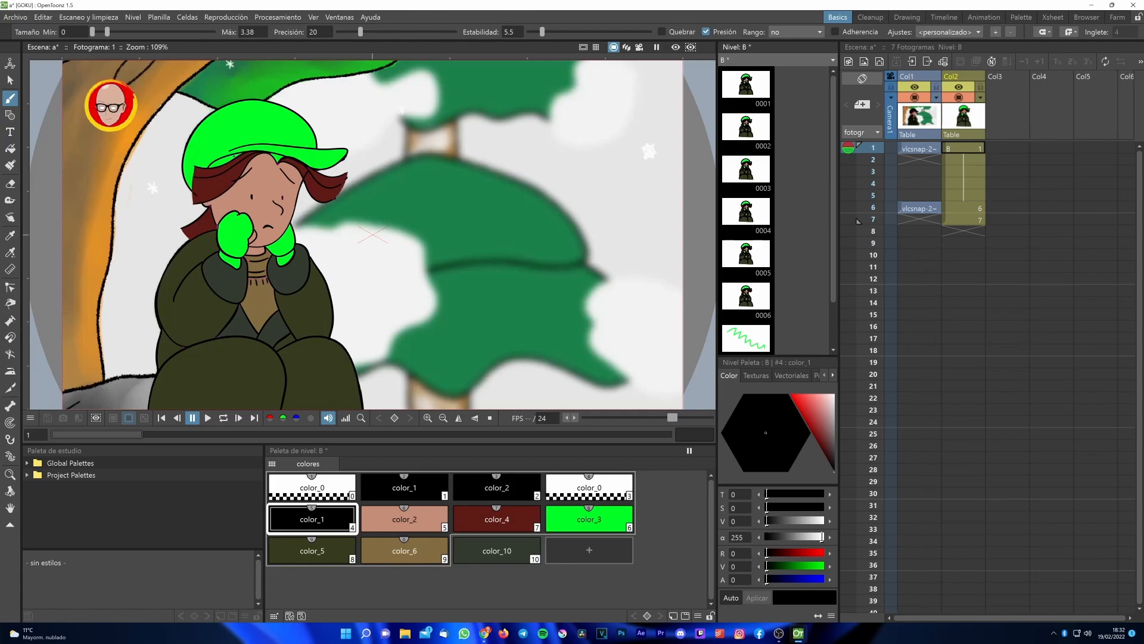
# Step: Set a palette keyframe for style color_2 at frame 1 of Col2
pyautogui.click(960, 151)
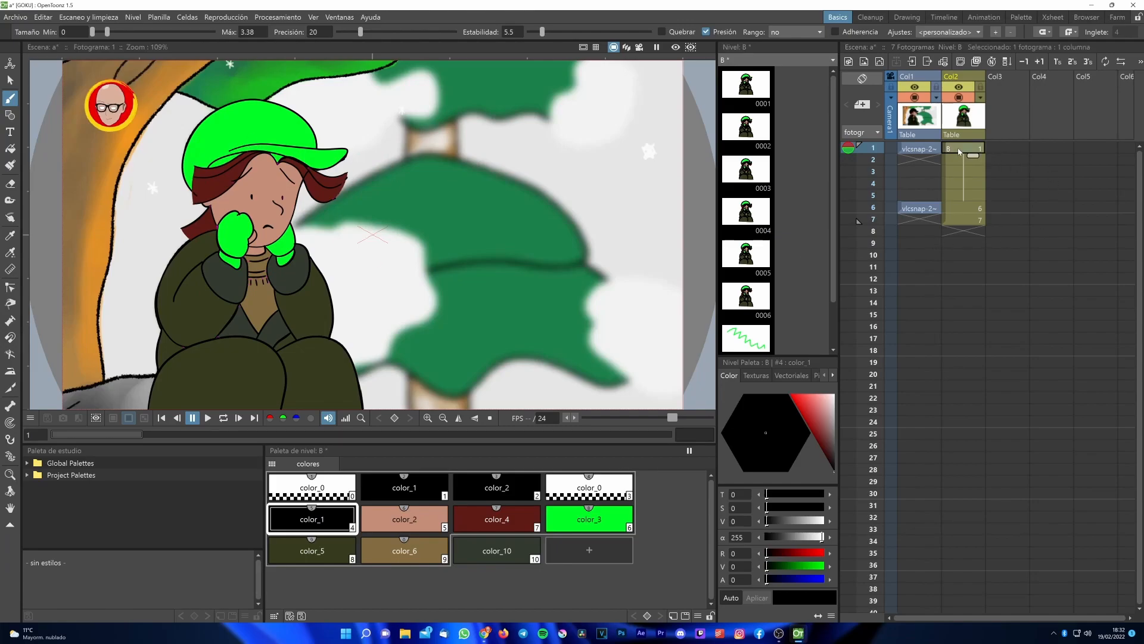
pyautogui.click(435, 521)
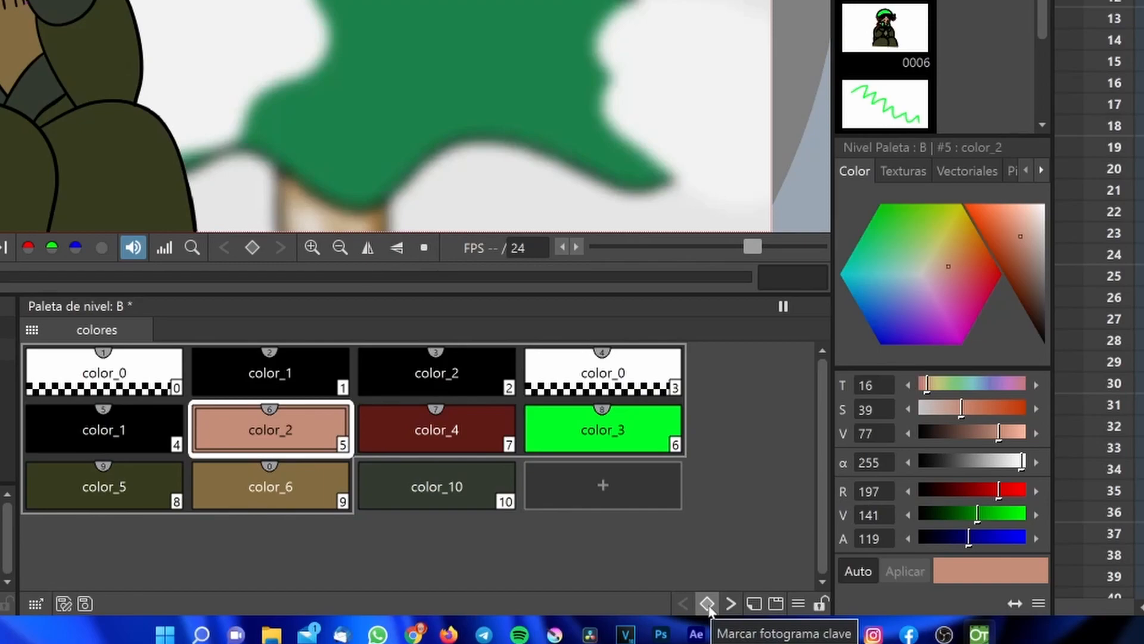
pyautogui.click(708, 604)
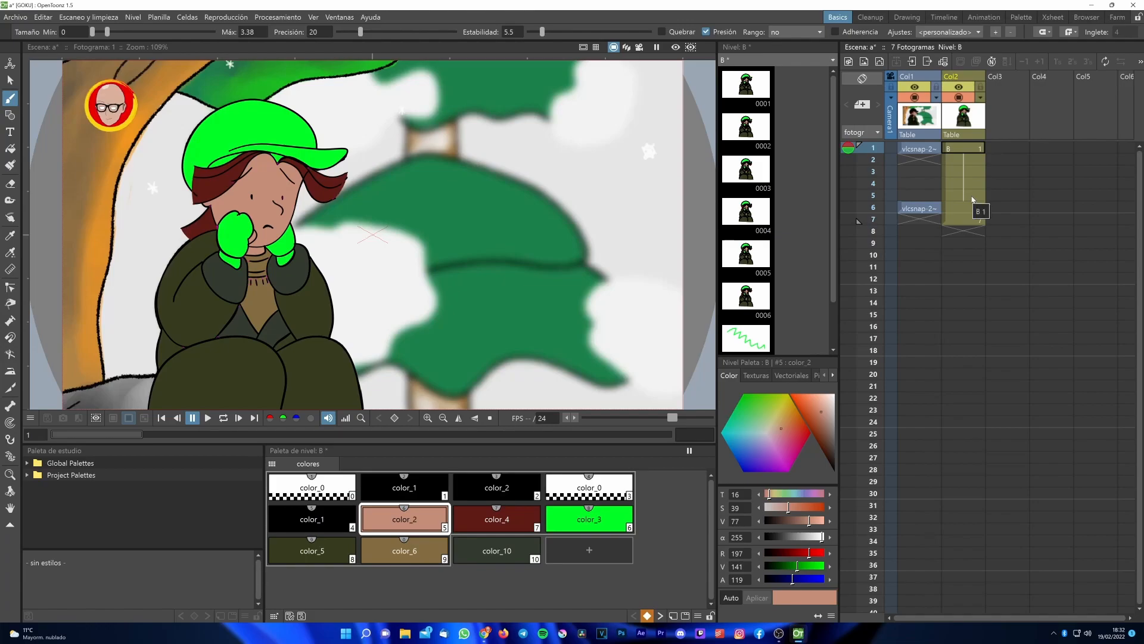
# Step: Set a palette keyframe for style color_2 at frame 5 of Col2 and reduce its saturation to 0
pyautogui.click(973, 196)
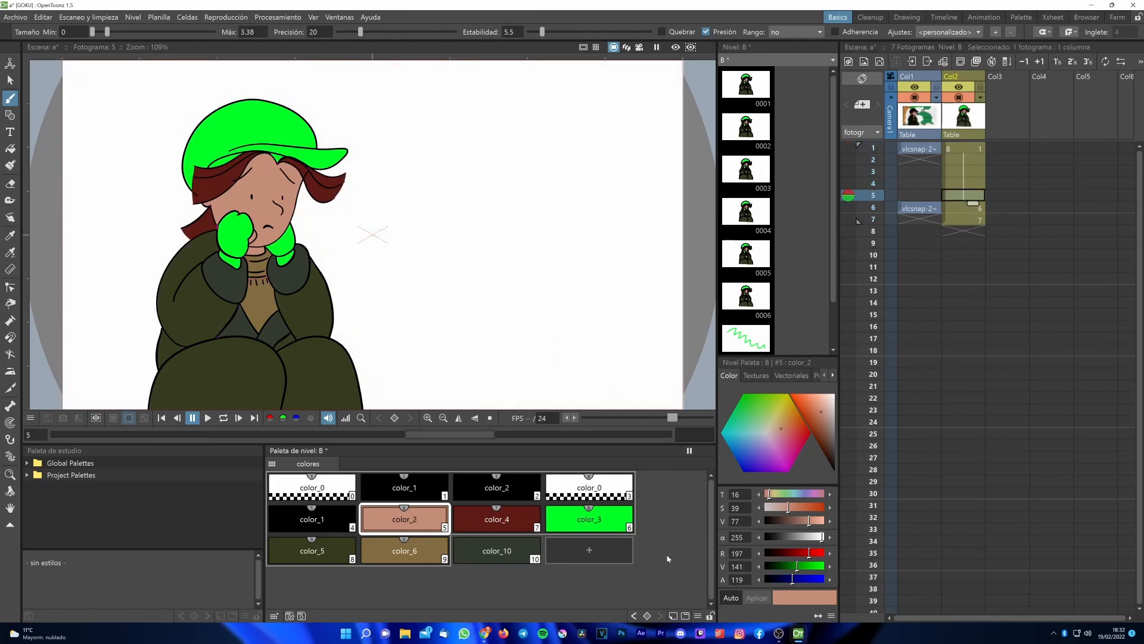
pyautogui.click(648, 615)
pyautogui.doubleClick(371, 529)
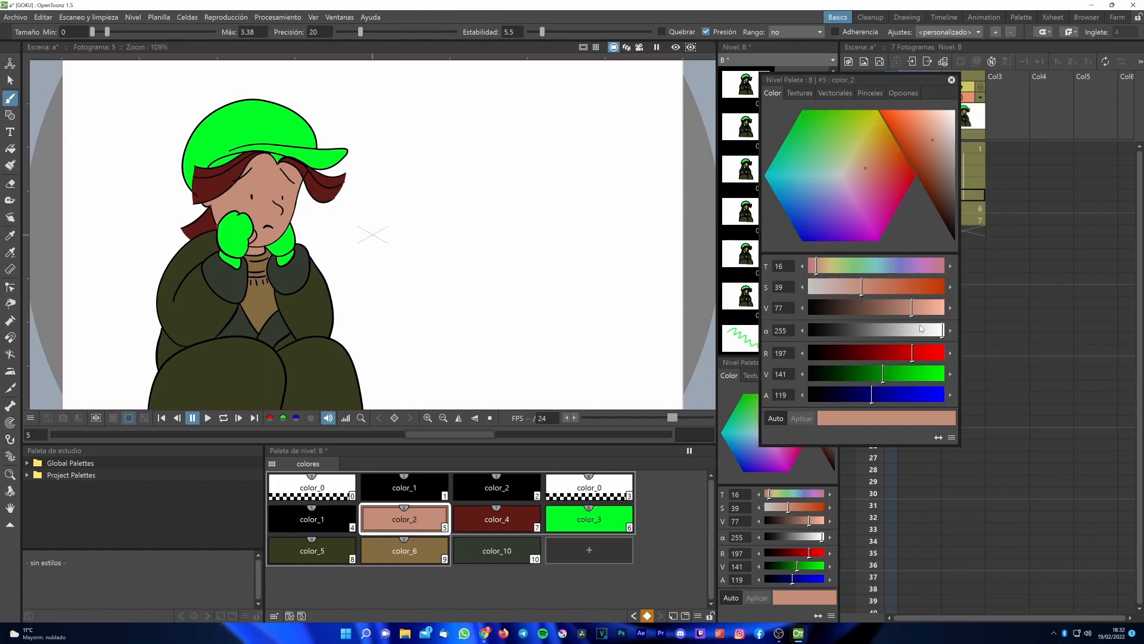
pyautogui.moveTo(862, 289); pyautogui.dragTo(805, 290)
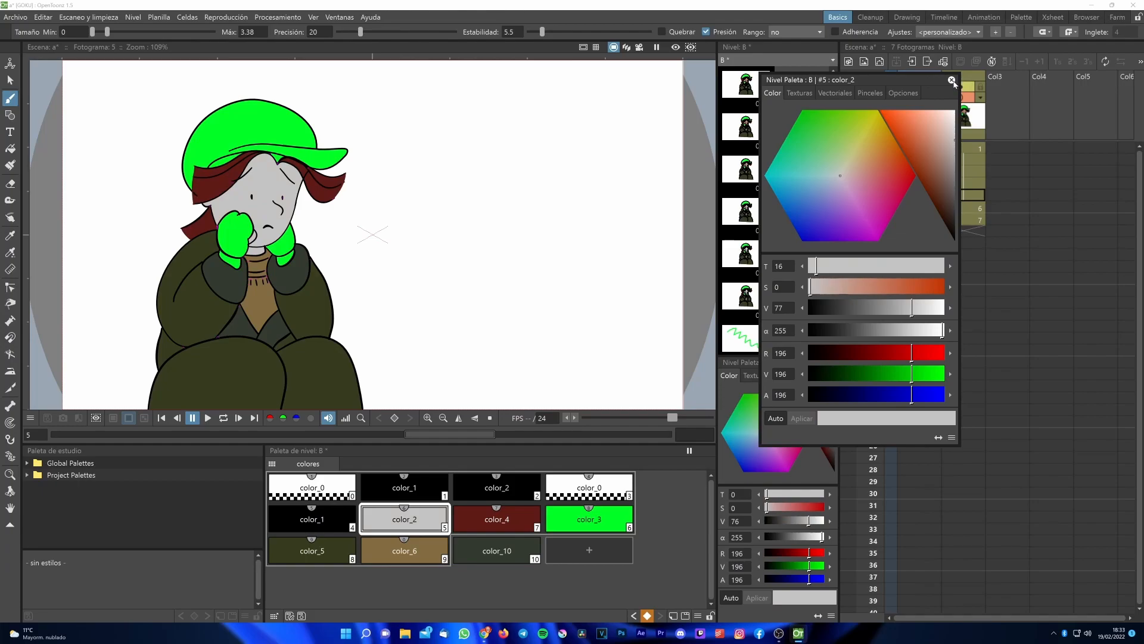
pyautogui.click(952, 80)
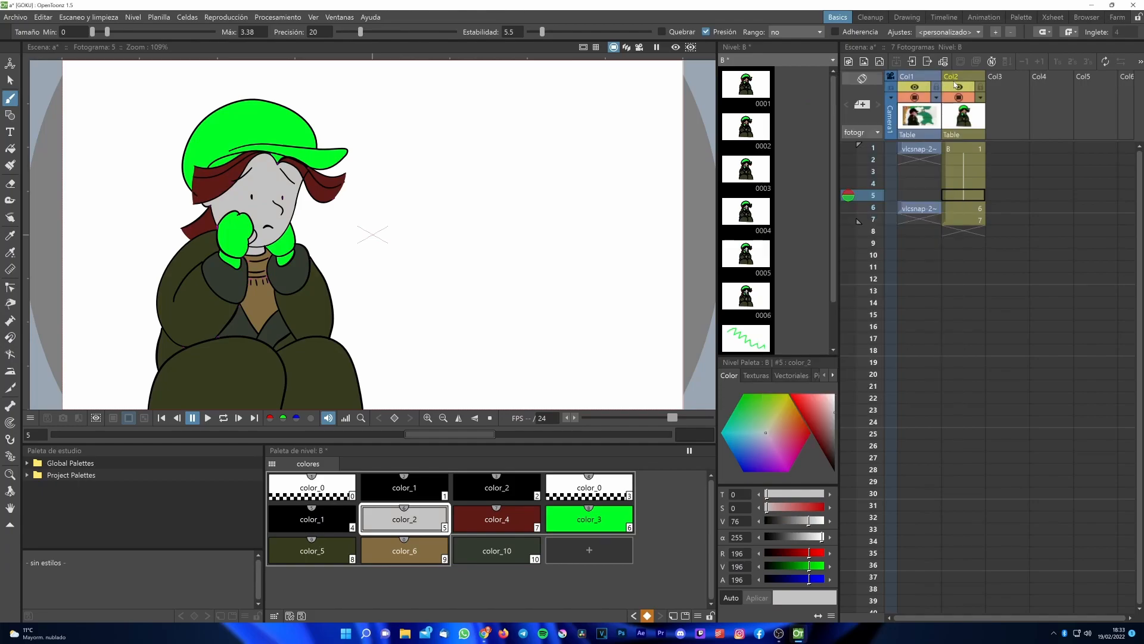
# Step: Step through frames 1, 2, 4 and 5 of Col2 to examine the saturation animation of color_2
pyautogui.click(975, 150)
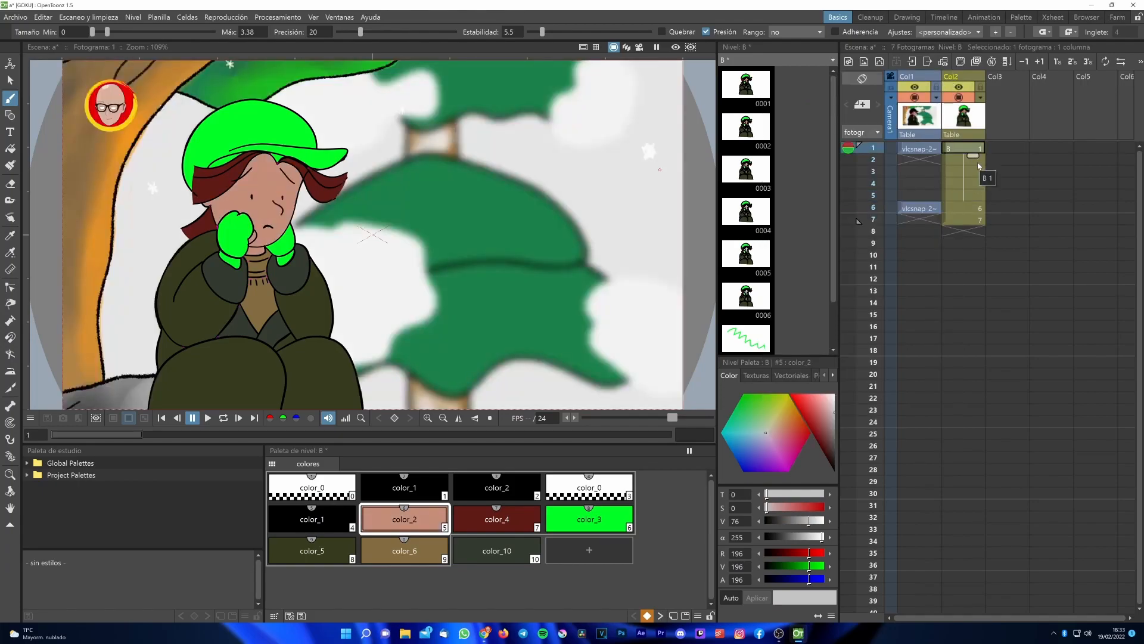
pyautogui.click(978, 163)
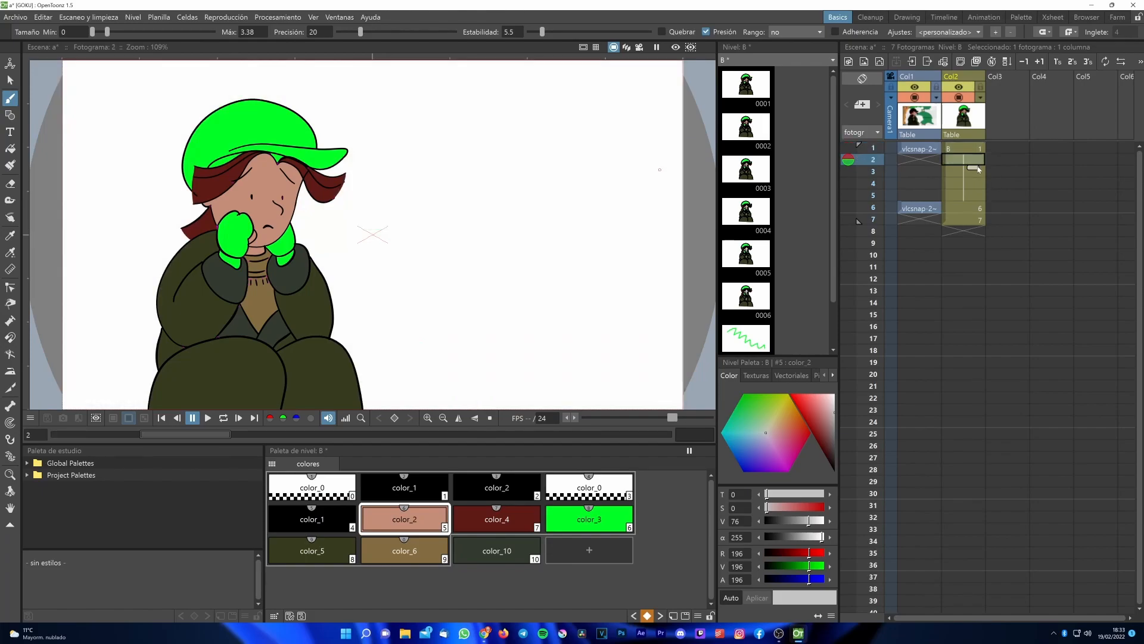
pyautogui.click(973, 184)
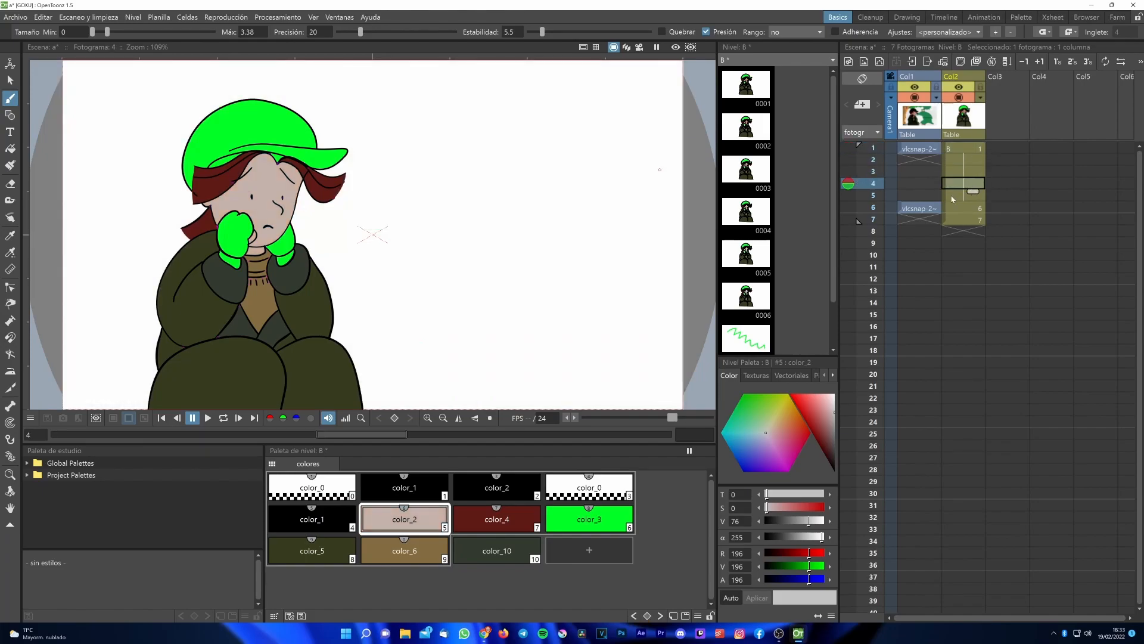
pyautogui.click(952, 196)
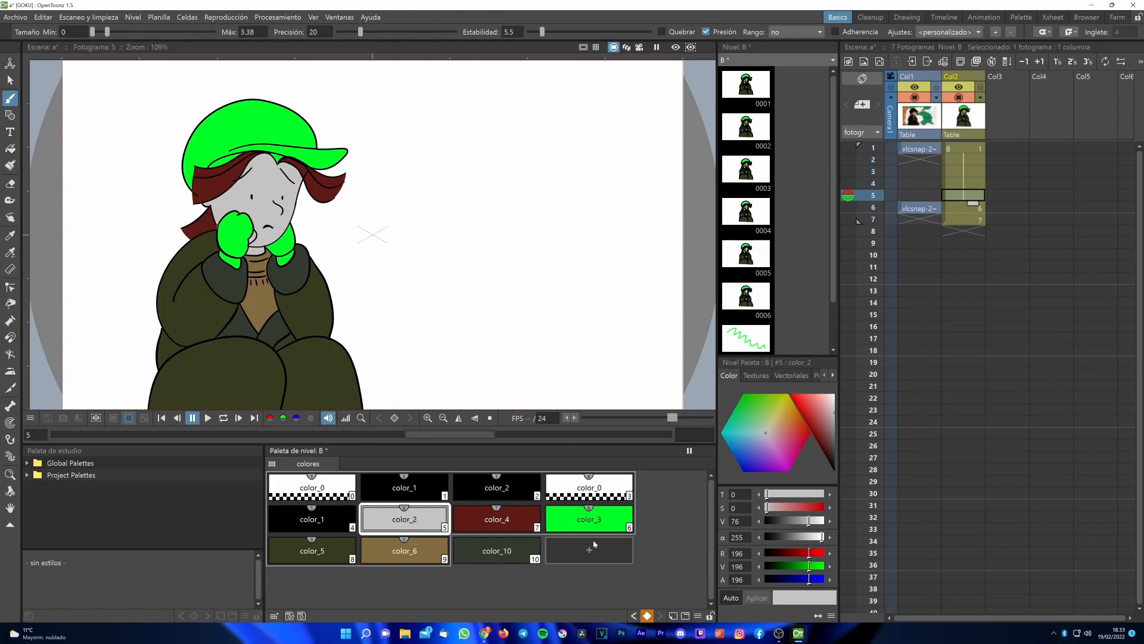
pyautogui.click(609, 579)
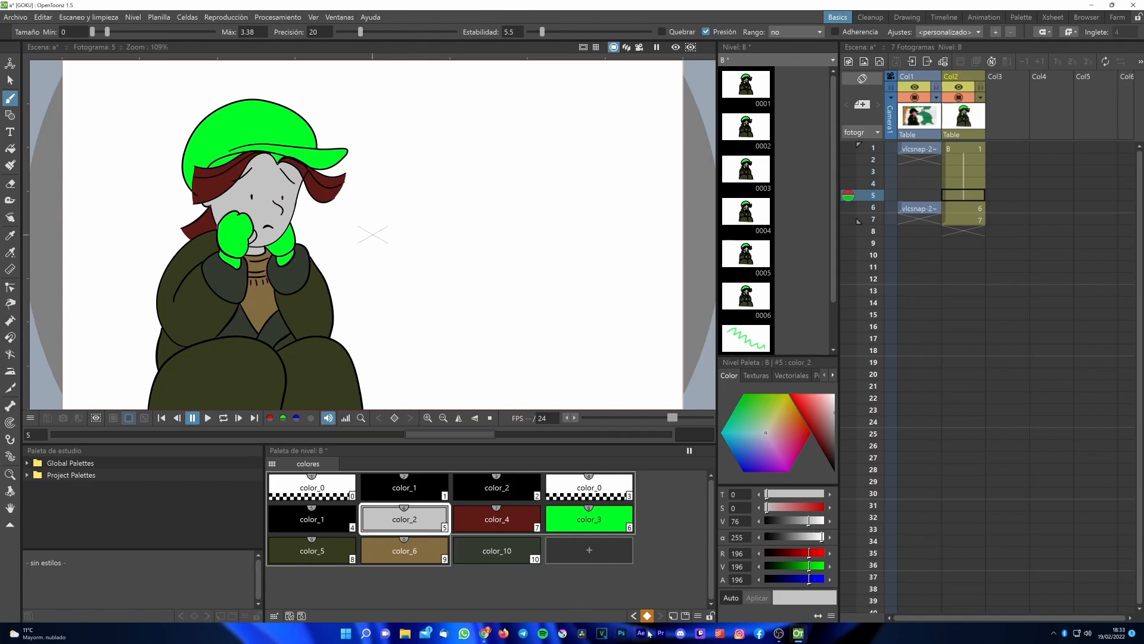
# Step: Set the alpha of style color_2 to 0 at frame 5
pyautogui.doubleClick(431, 533)
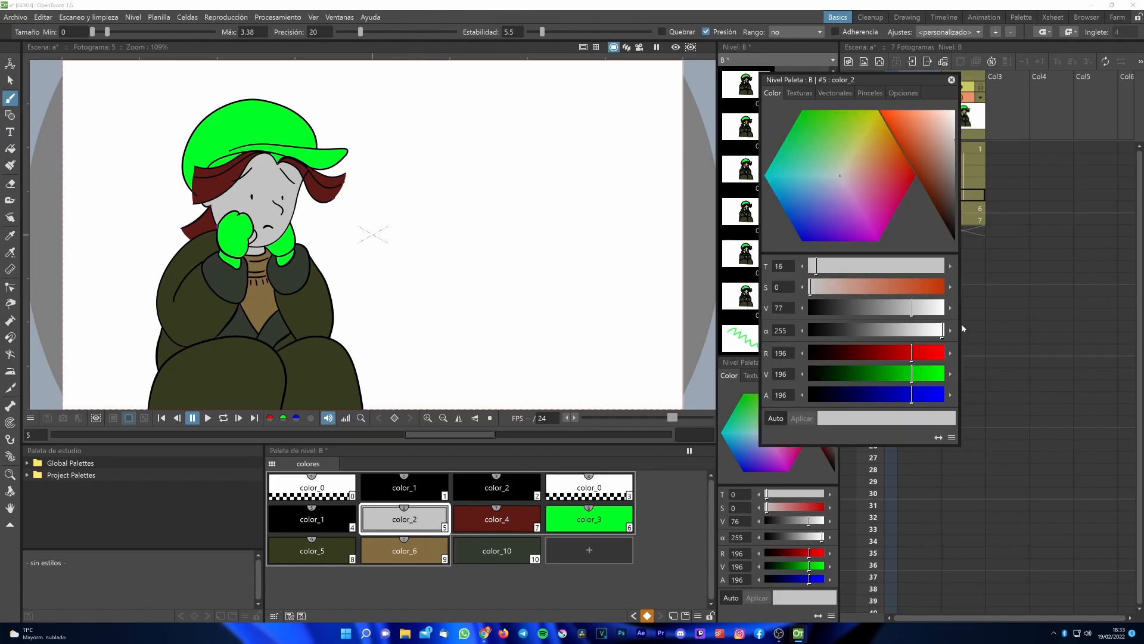
pyautogui.moveTo(938, 329); pyautogui.dragTo(802, 329)
pyautogui.click(952, 80)
# Step: Step through the first five frames of Col2 to examine how the transparency of color_2 animates
pyautogui.click(973, 160)
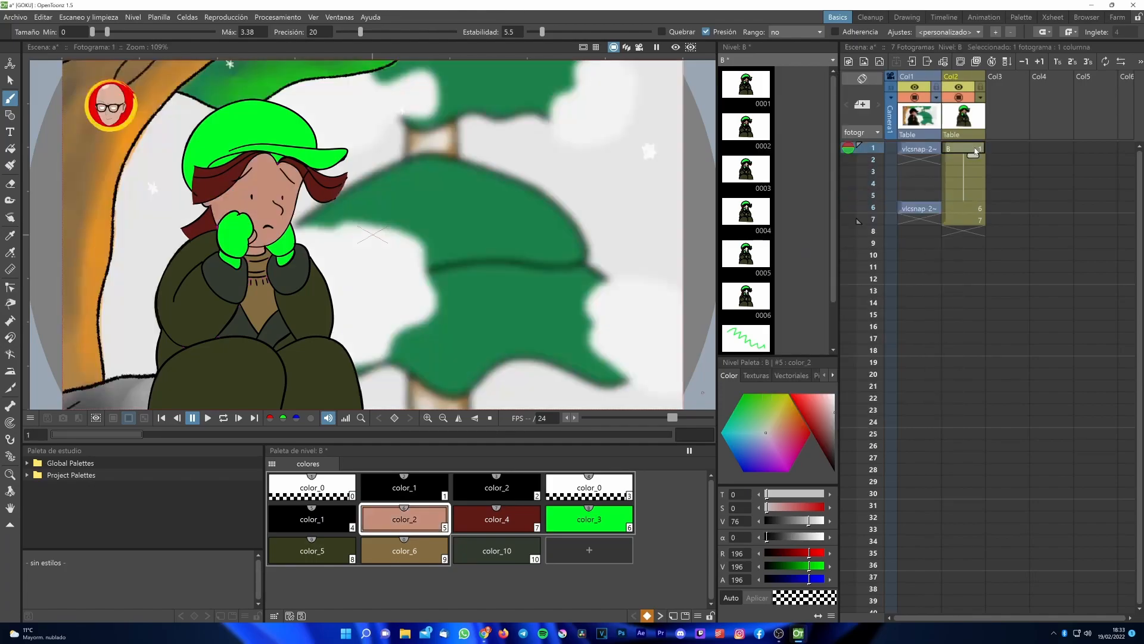
pyautogui.click(956, 173)
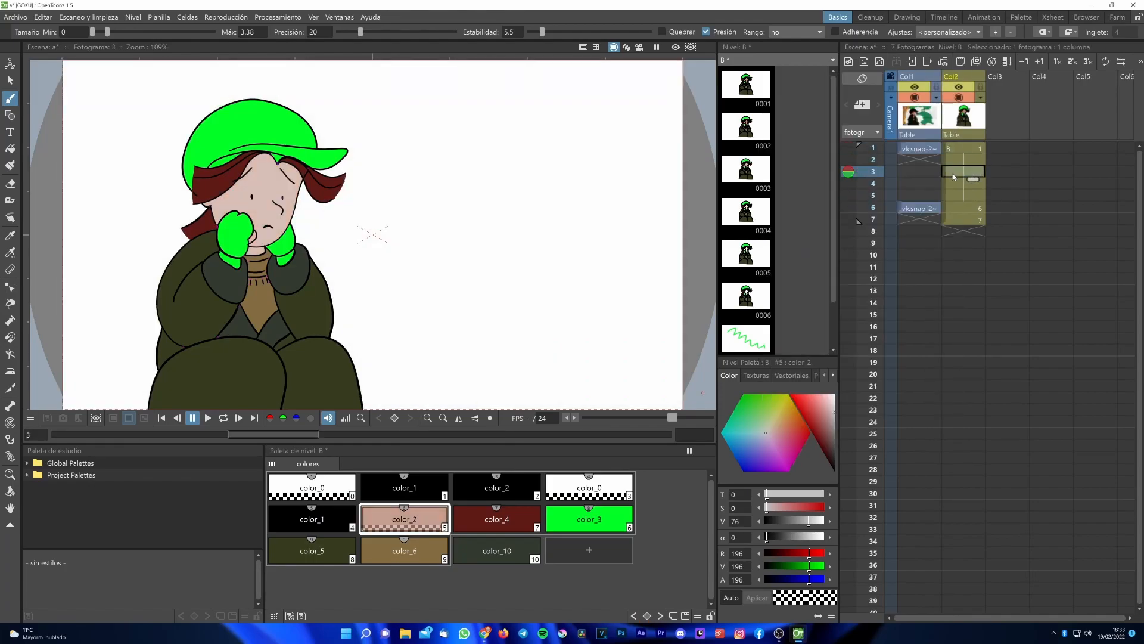
pyautogui.click(955, 188)
pyautogui.click(957, 198)
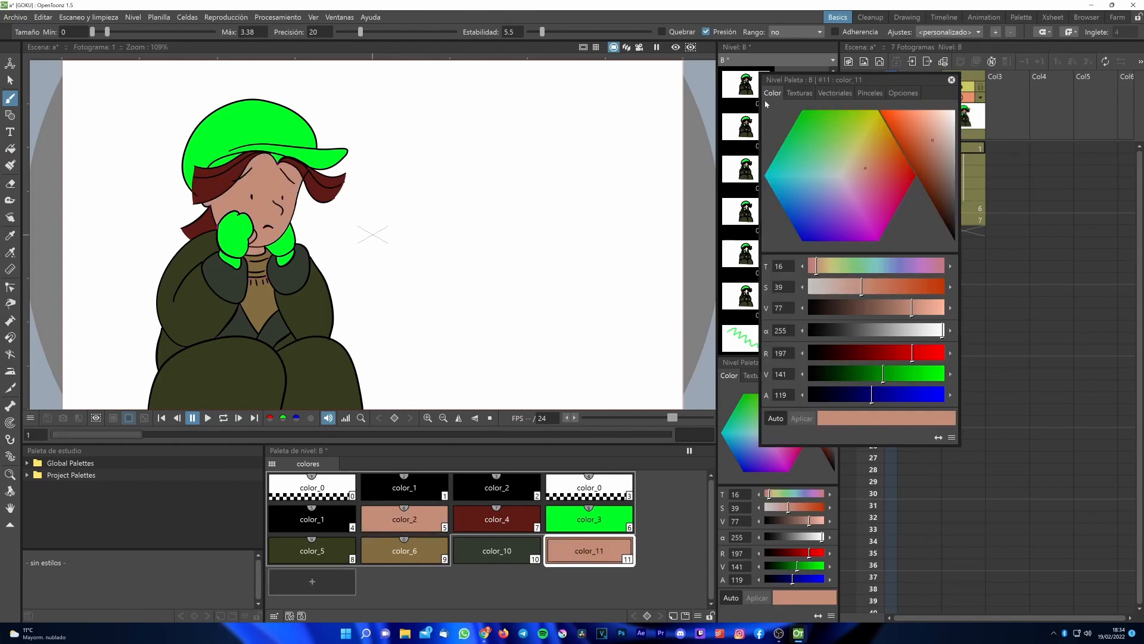
# Step: Apply the red brick texture to style color_11 and fill the character's face with it on frame 1
pyautogui.click(799, 93)
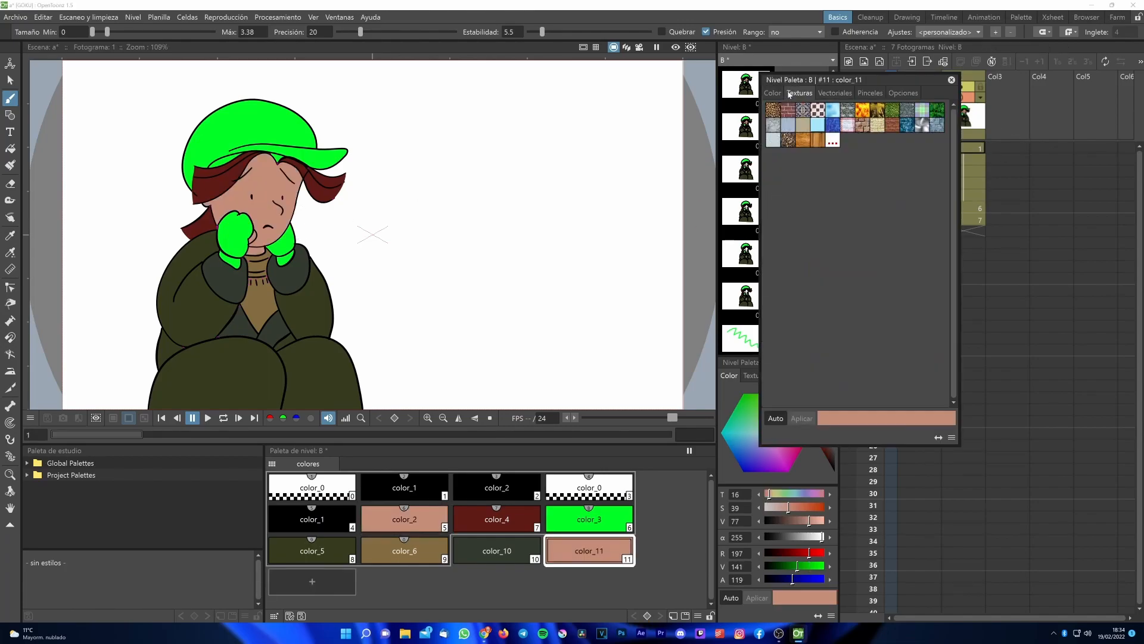
pyautogui.click(788, 109)
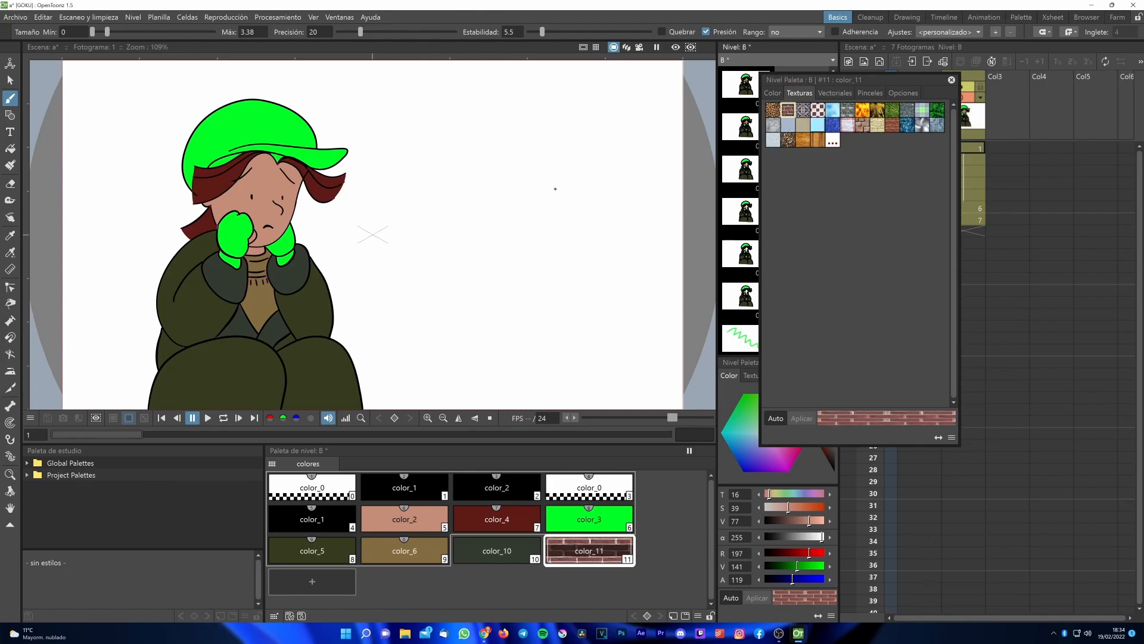
pyautogui.click(10, 149)
pyautogui.click(268, 206)
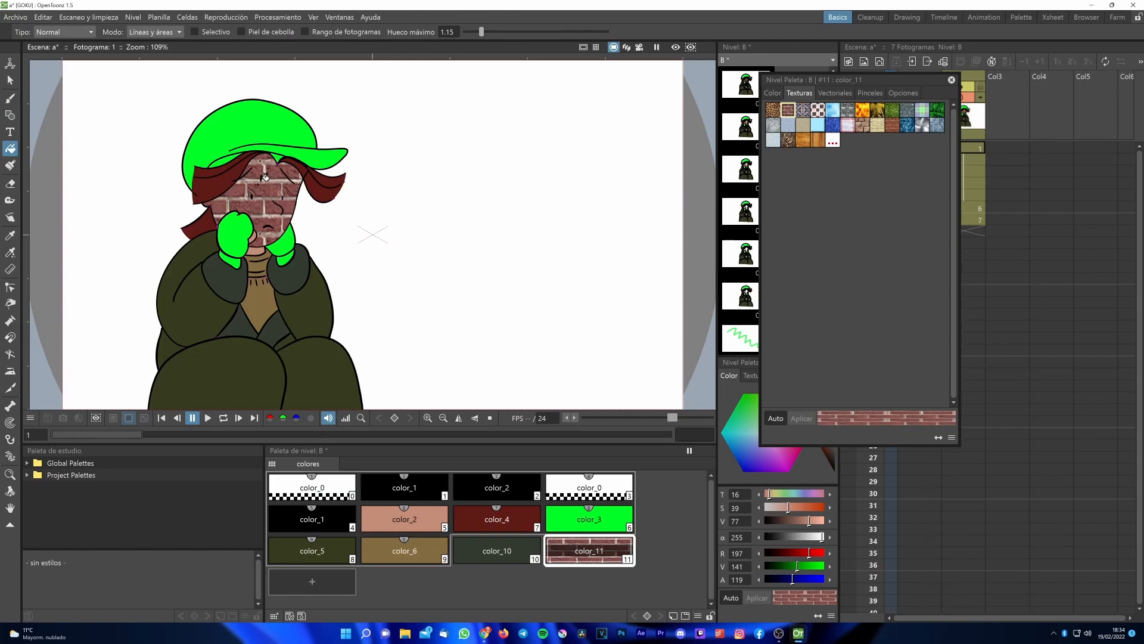
# Step: Try the checkerboard, flame and stone-block textures on style color_11, finishing with the reddish-brown wood planks
pyautogui.click(818, 109)
pyautogui.click(863, 111)
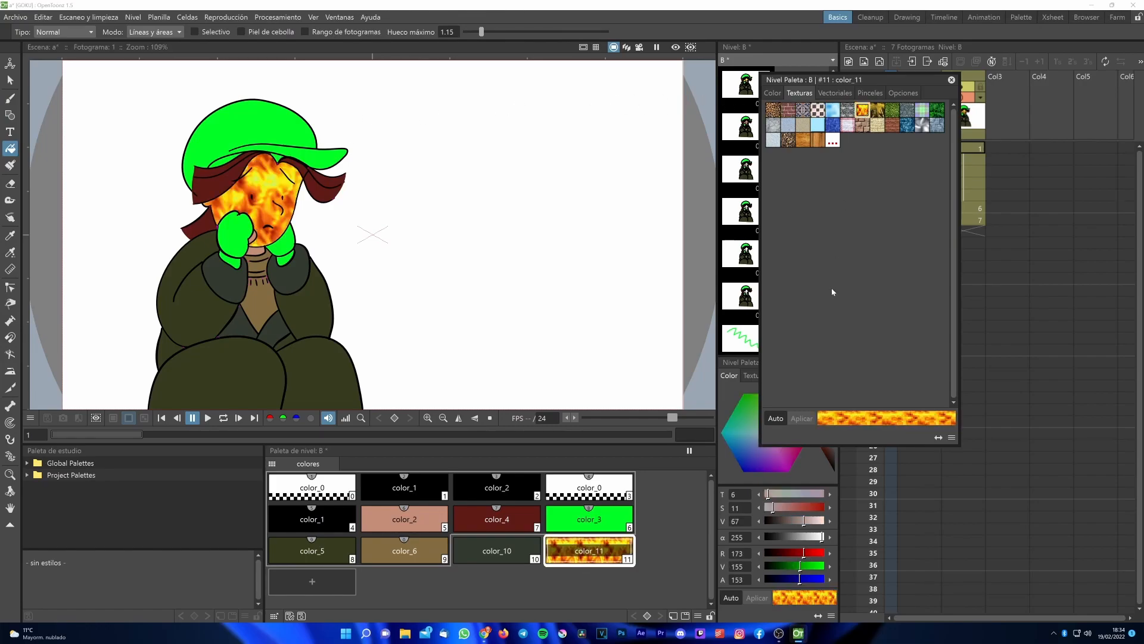
pyautogui.click(864, 125)
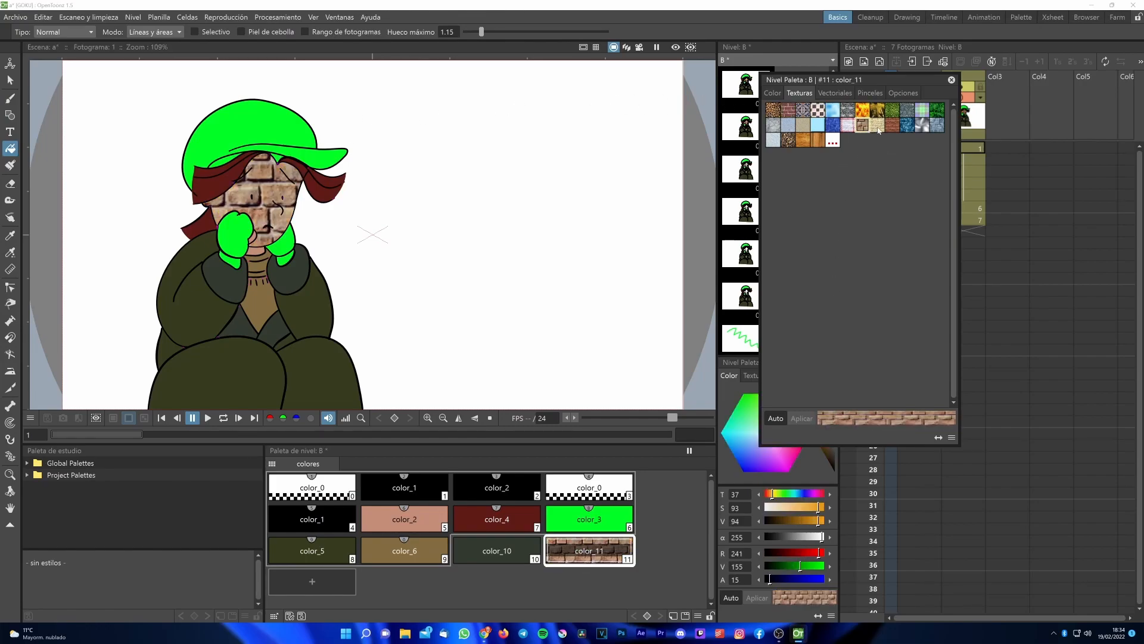
pyautogui.click(877, 124)
pyautogui.click(892, 126)
# Step: Look through the vector styles and the brush styles offered for style color_11
pyautogui.click(835, 93)
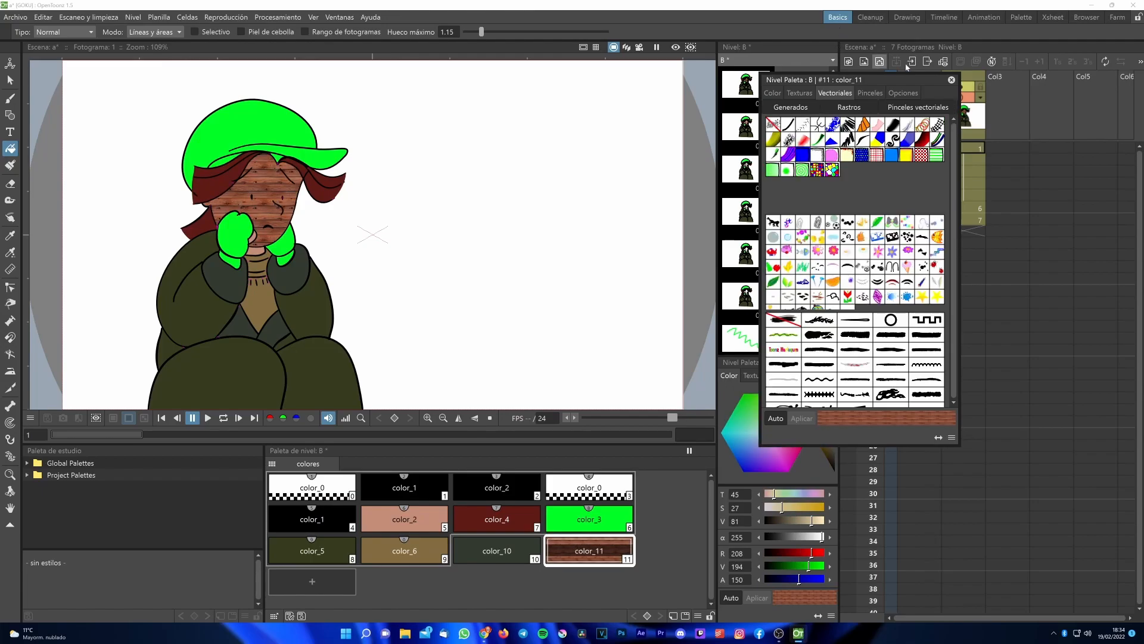
pyautogui.click(870, 93)
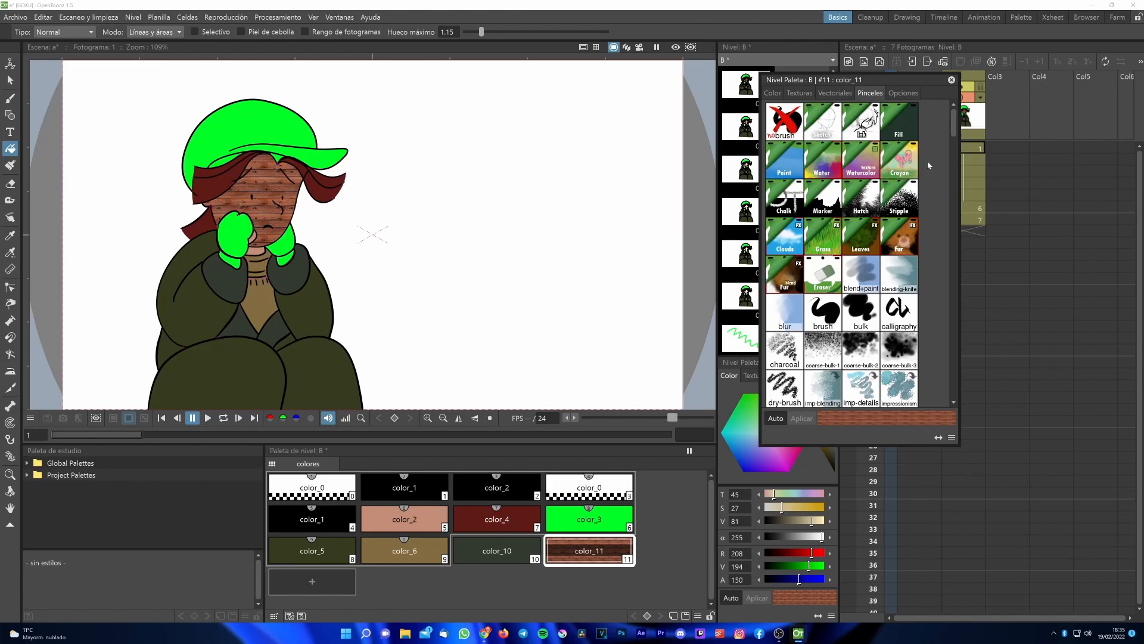